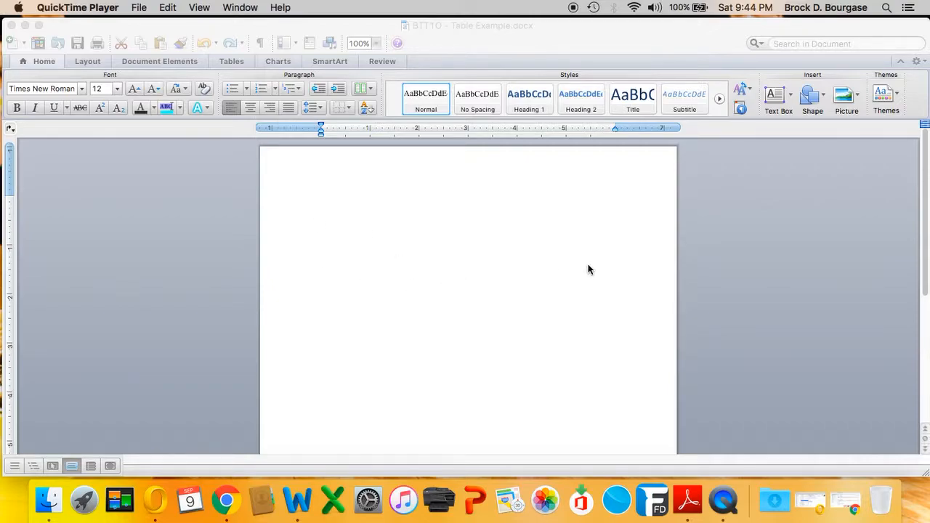
Change the page orientation of the blank document to landscape.
click(83, 61)
click(85, 61)
click(30, 97)
click(42, 130)
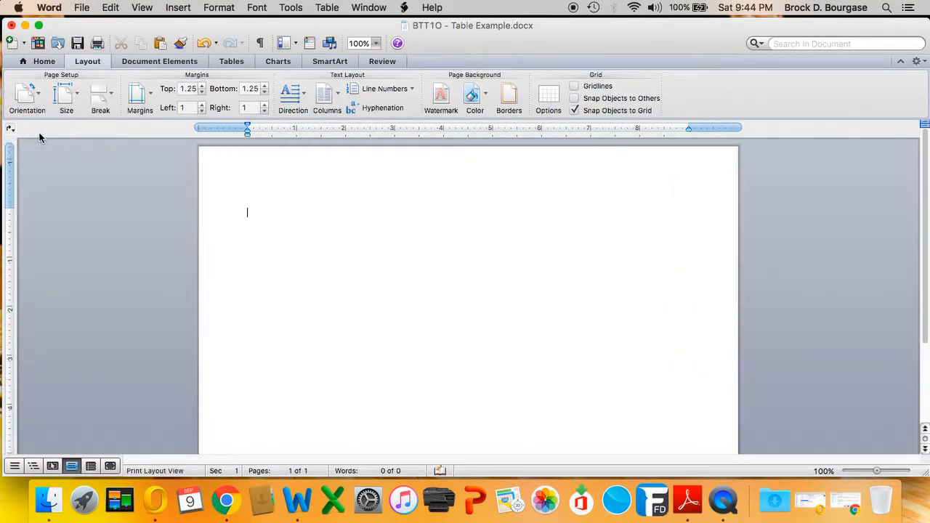
click(82, 8)
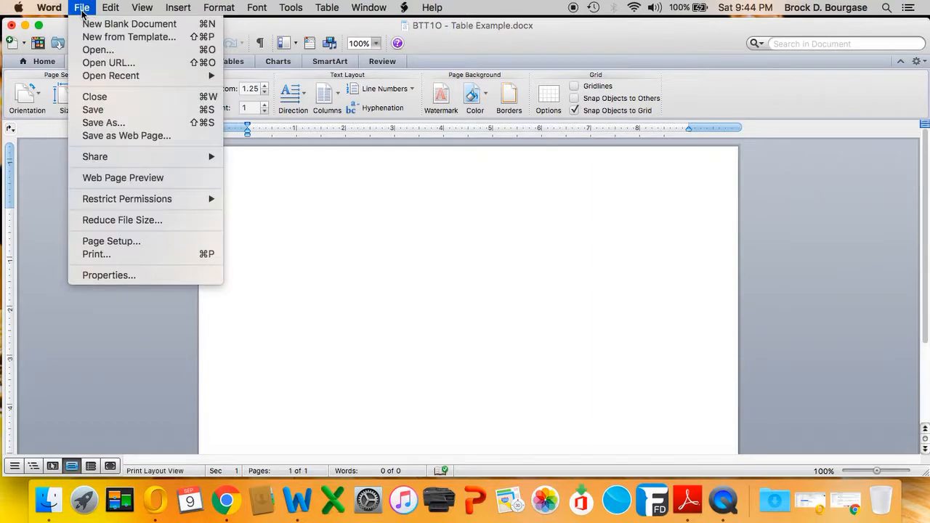
click(432, 226)
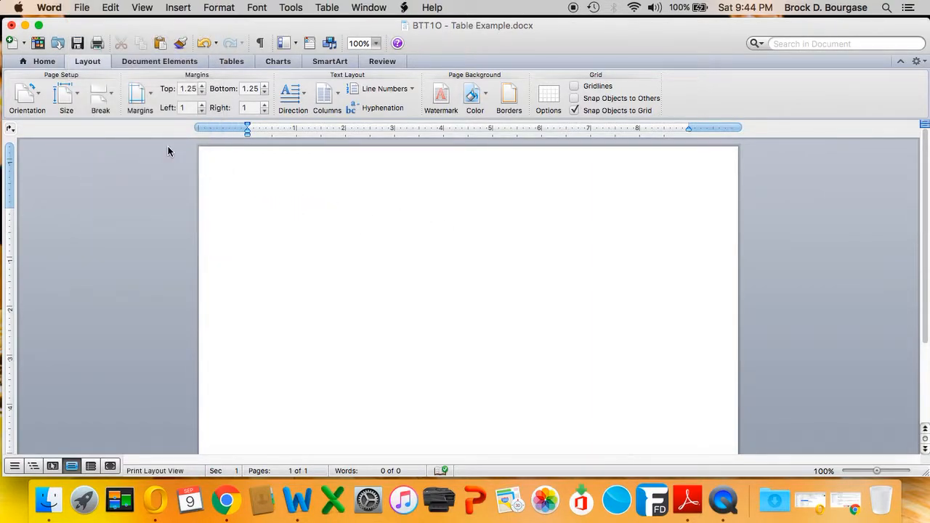
click(327, 8)
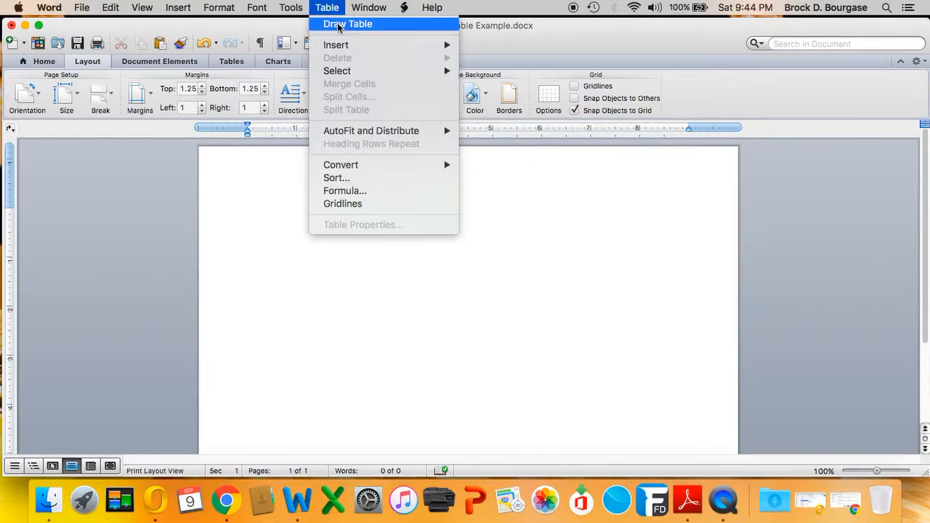
click(338, 25)
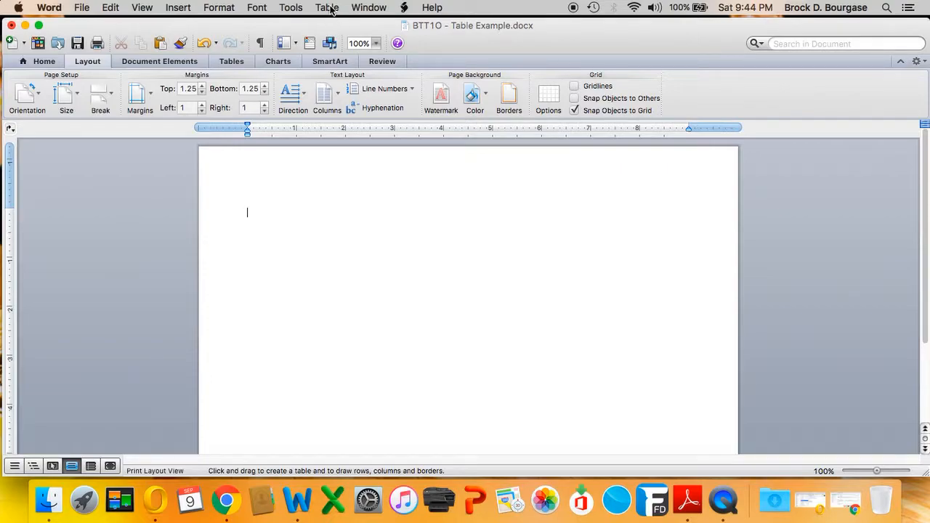
click(331, 7)
click(329, 9)
click(328, 8)
click(329, 7)
click(328, 7)
mouse_move(342, 45)
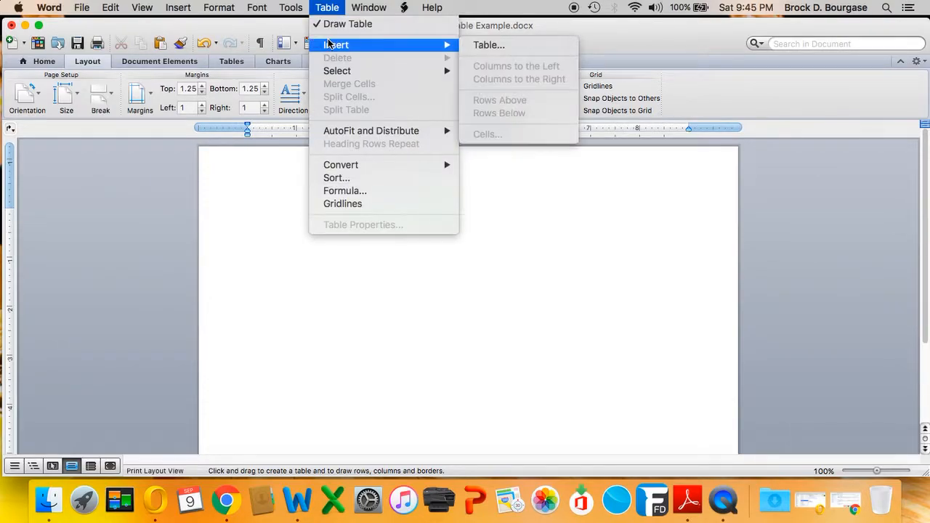
click(483, 45)
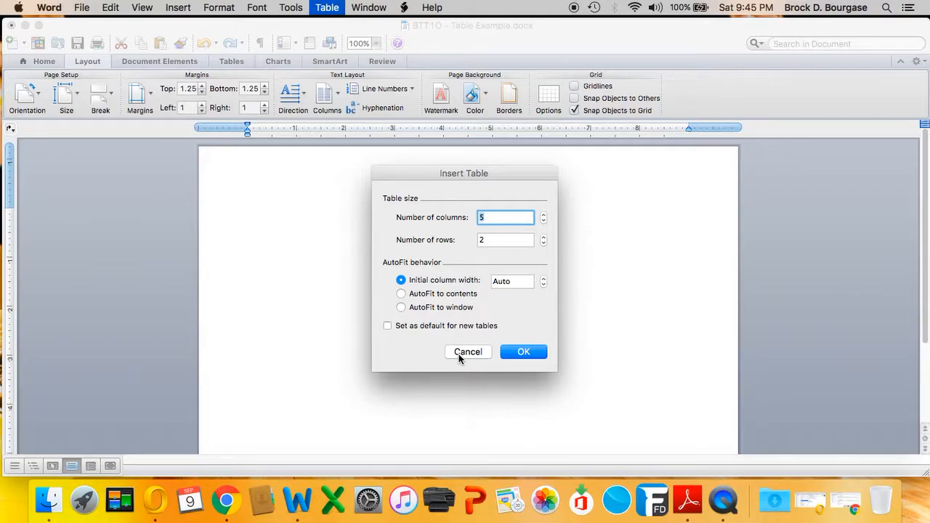
click(469, 353)
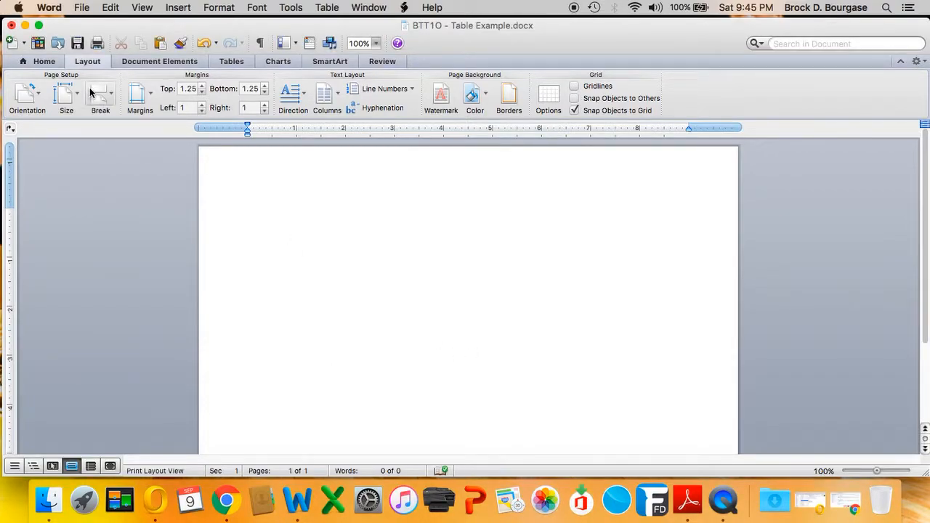
Insert a new table with 5 columns and 8 rows using the table size grid.
click(232, 61)
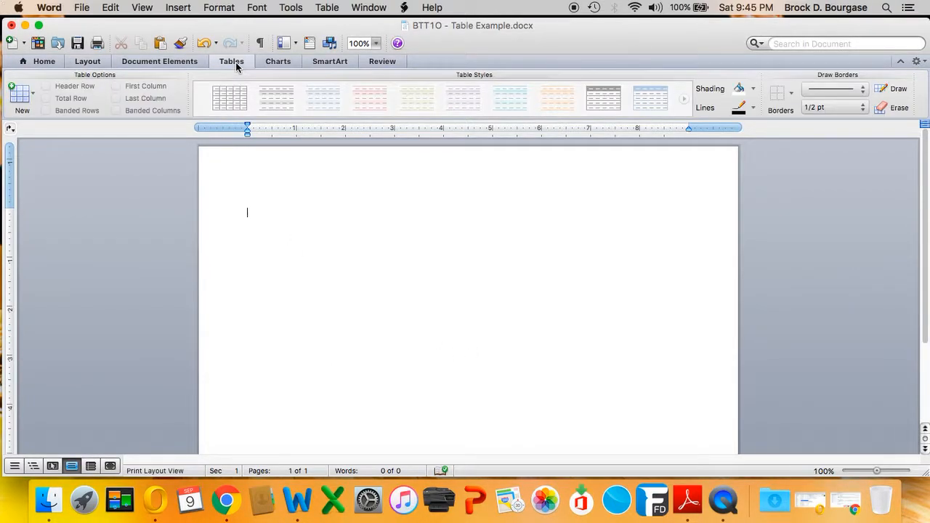
click(21, 92)
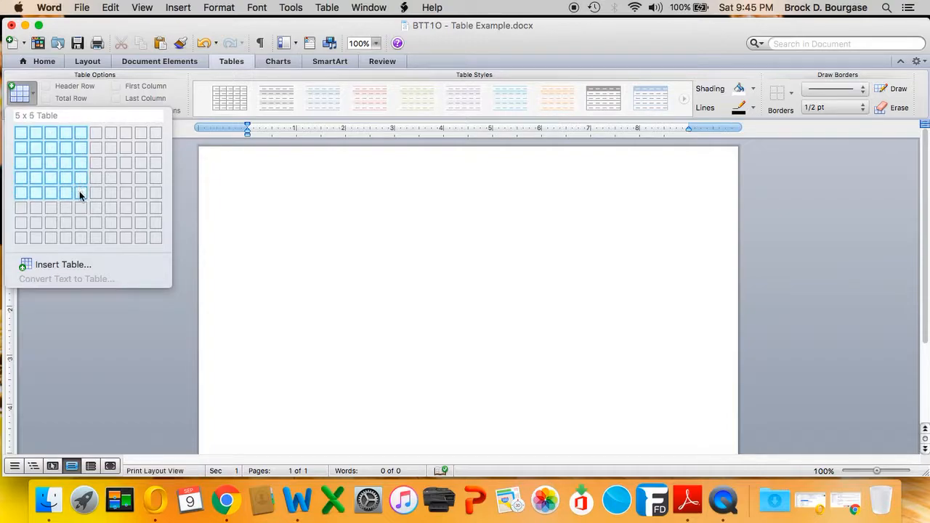
click(80, 236)
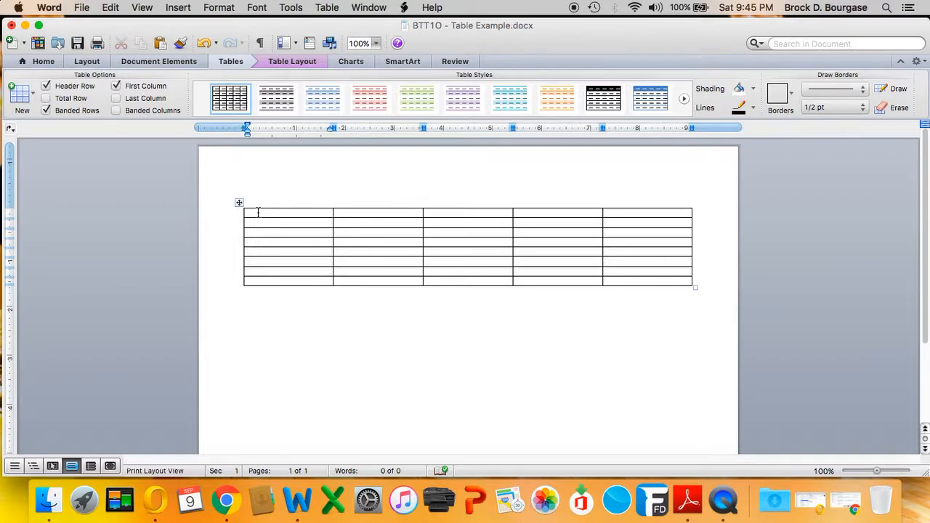
Enter the headings Name, Grade, Permission Form and Notes in the first four cells of the table's first row.
text(Name)
key(Tab)
text(Grade)
key(Tab)
text(Permi)
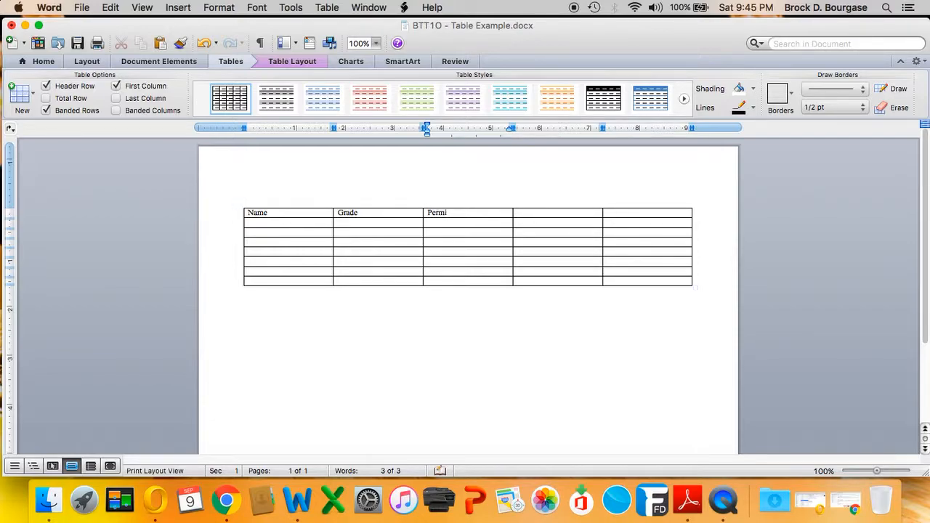
text(ssion Form)
key(Tab)
text(Notes)
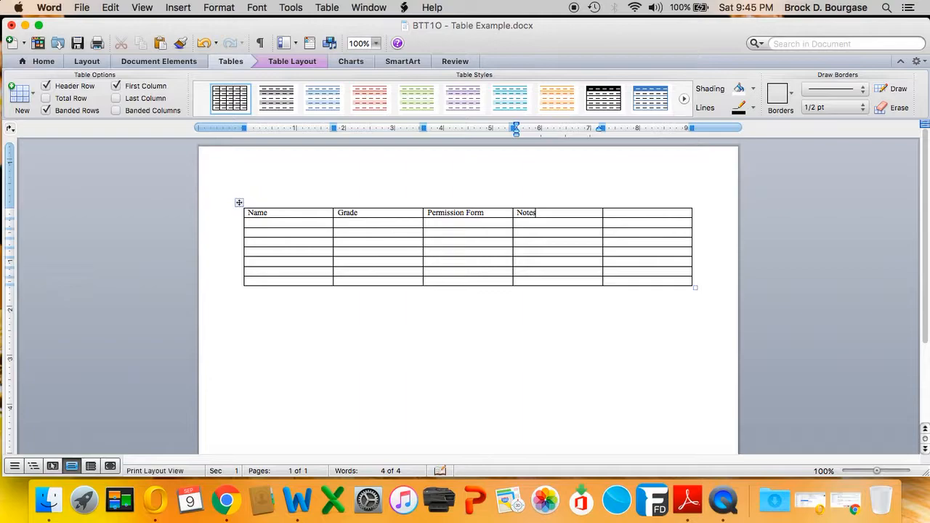
Move the four headings one column to the right and enter Number as the first column's heading.
drag(538, 212, 290, 213)
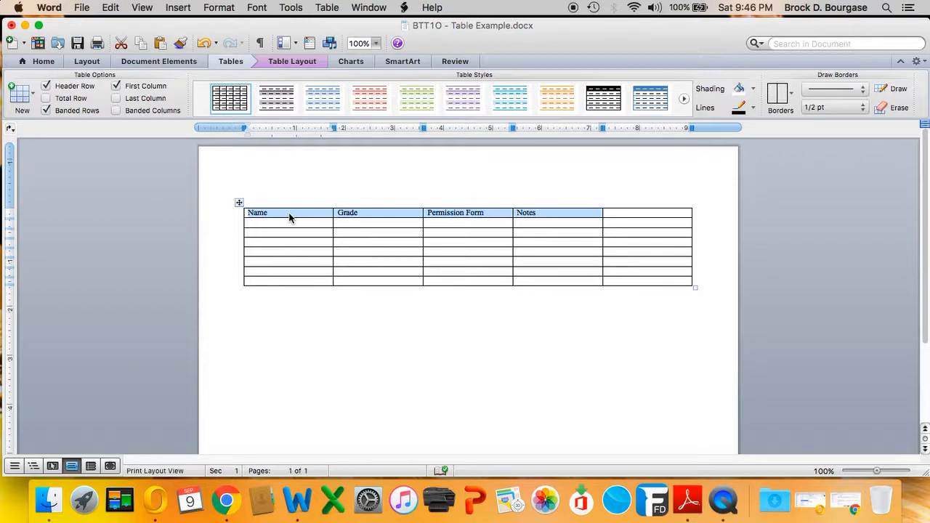
key(BackSpace)
click(349, 213)
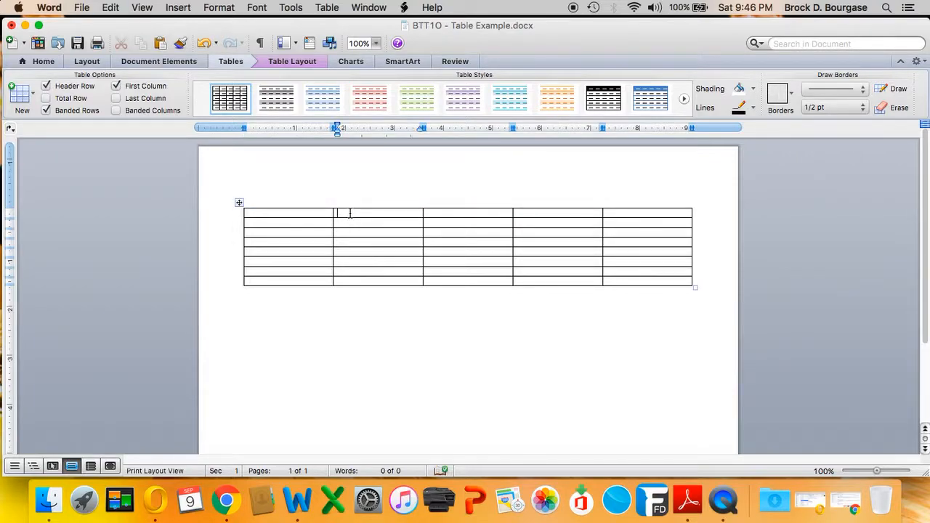
key(super+z)
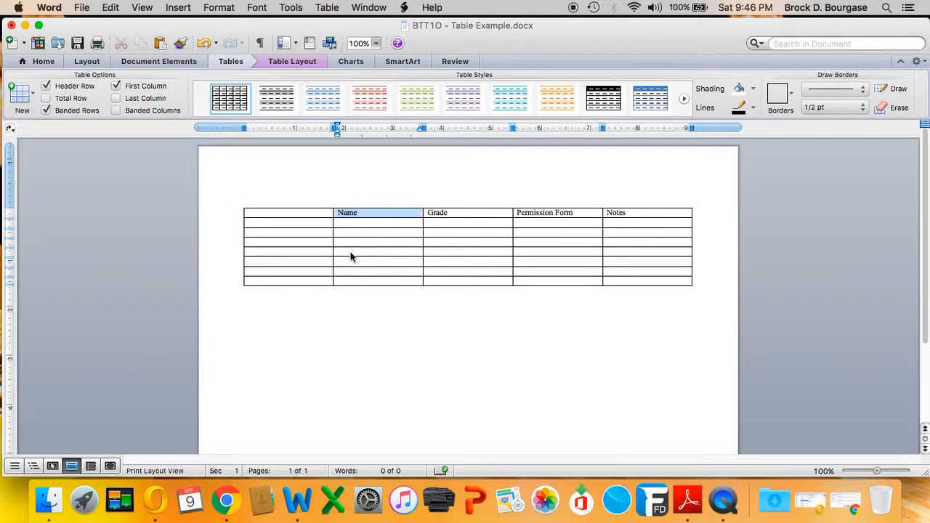
click(286, 213)
text(Number)
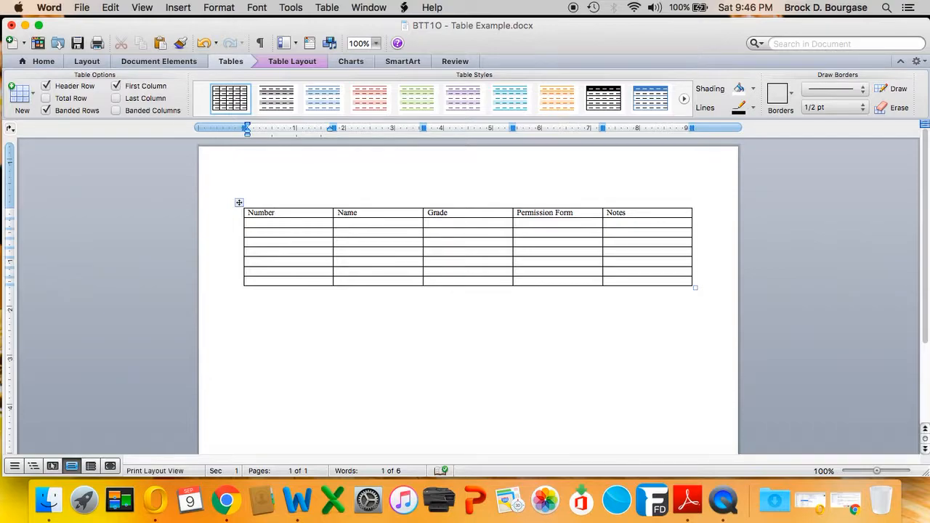
Number the rows under the Number heading from 1 to 7, without periods.
click(297, 223)
text(1.)
key(Tab)
click(271, 222)
key(Return)
key(super+z)
key(BackSpace)
key(Down)
text(2)
key(Down)
text(3)
key(Down)
text(4)
key(Down)
text(5)
key(Down)
text(6)
key(Down)
text(7)
Add a row at the end of the table and number it 8.
click(285, 222)
key(Tab)
key(Tab)
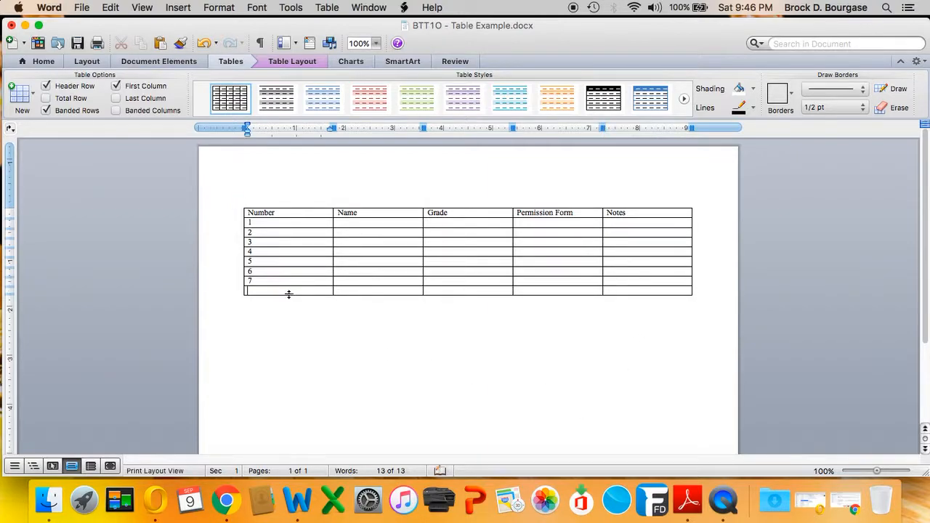
text(8)
Set the cell alignment of all five heading cells to Align Center.
drag(631, 213, 283, 213)
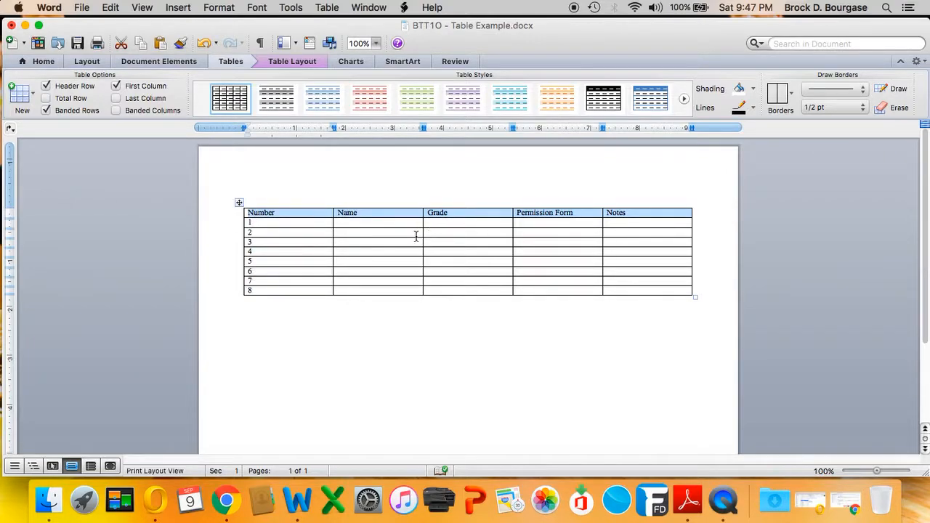
right_click(297, 219)
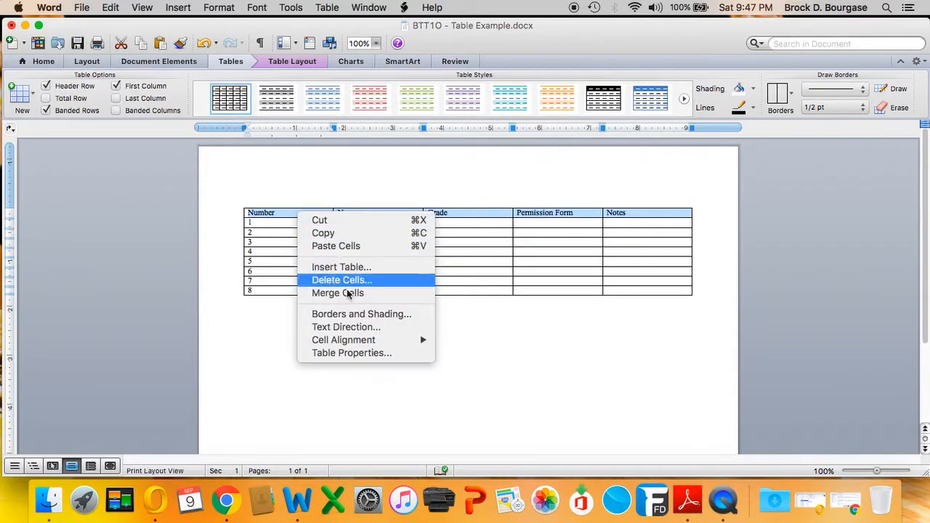
mouse_move(358, 345)
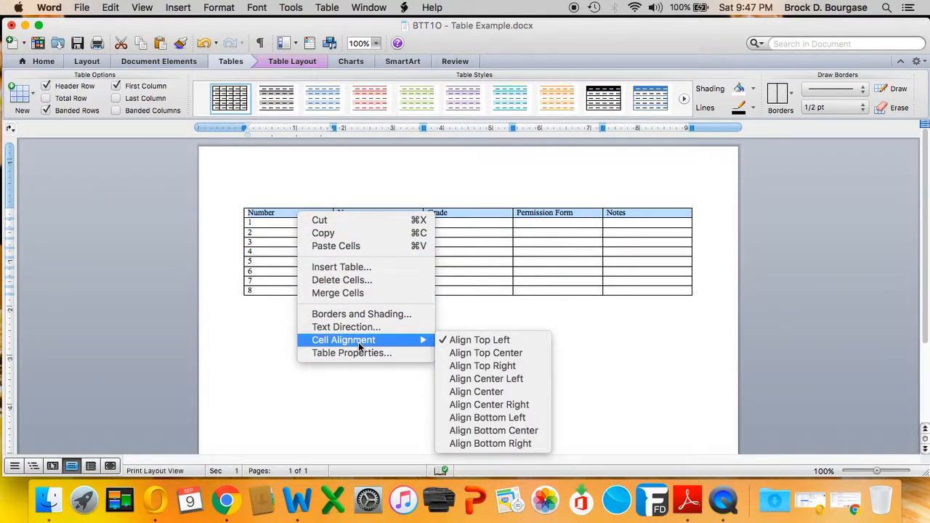
click(512, 392)
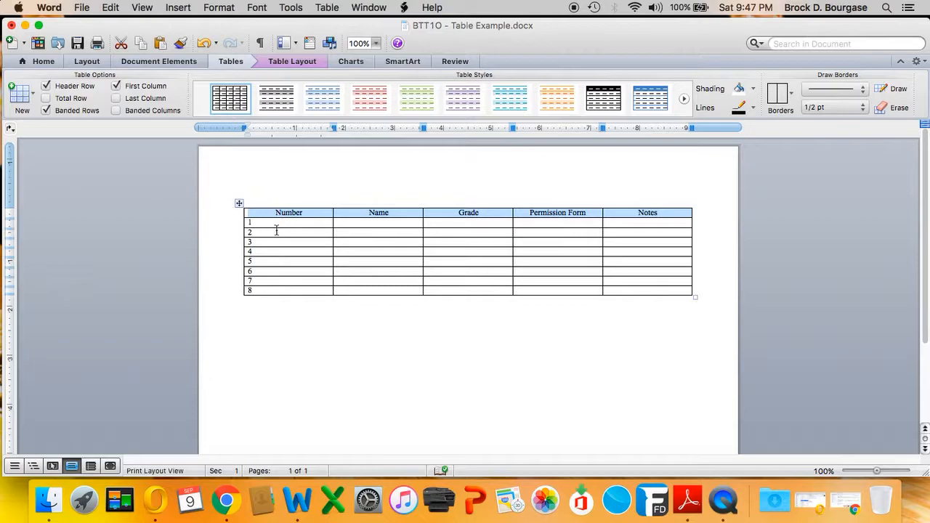
Review the row, column and cell settings in the heading row's table properties.
right_click(241, 204)
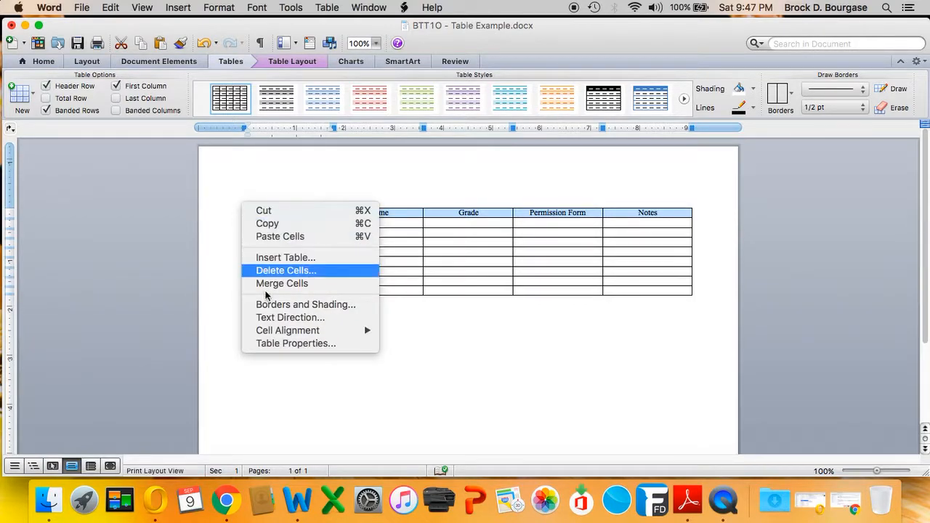
mouse_move(276, 334)
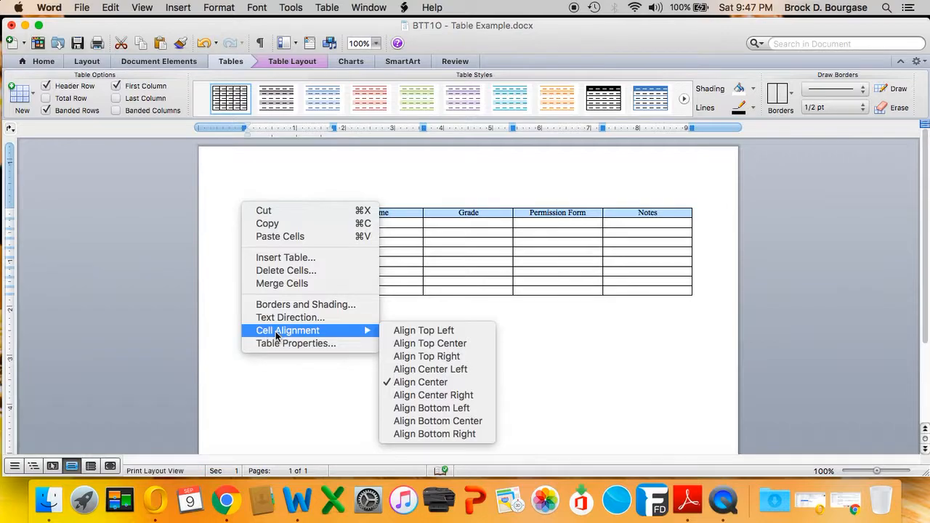
click(277, 341)
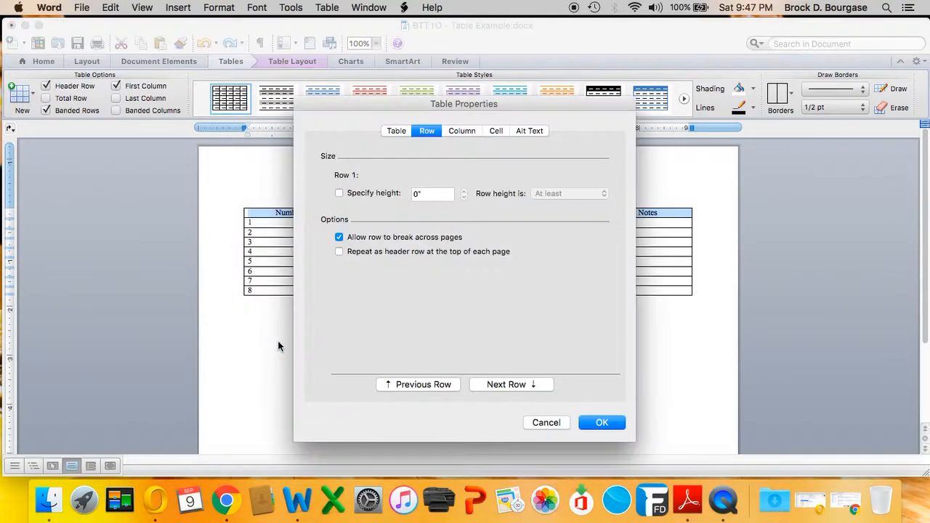
click(462, 130)
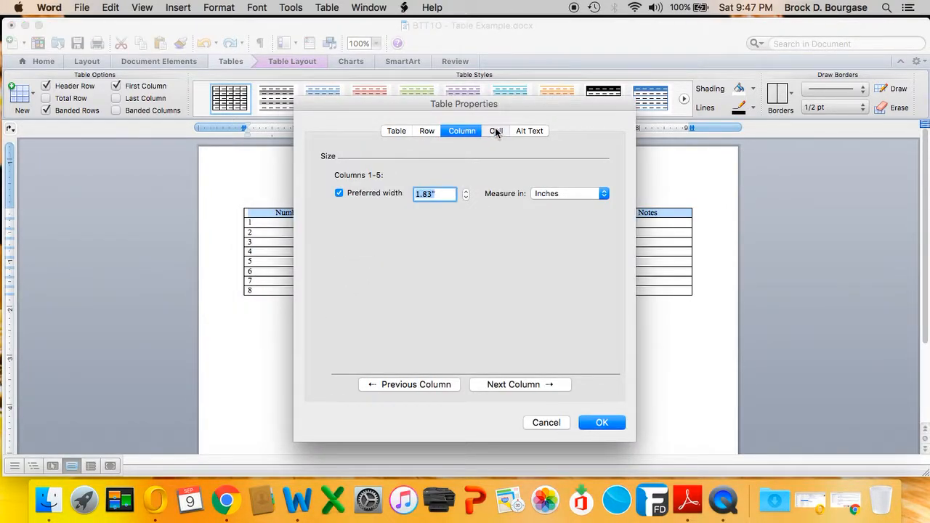
click(495, 131)
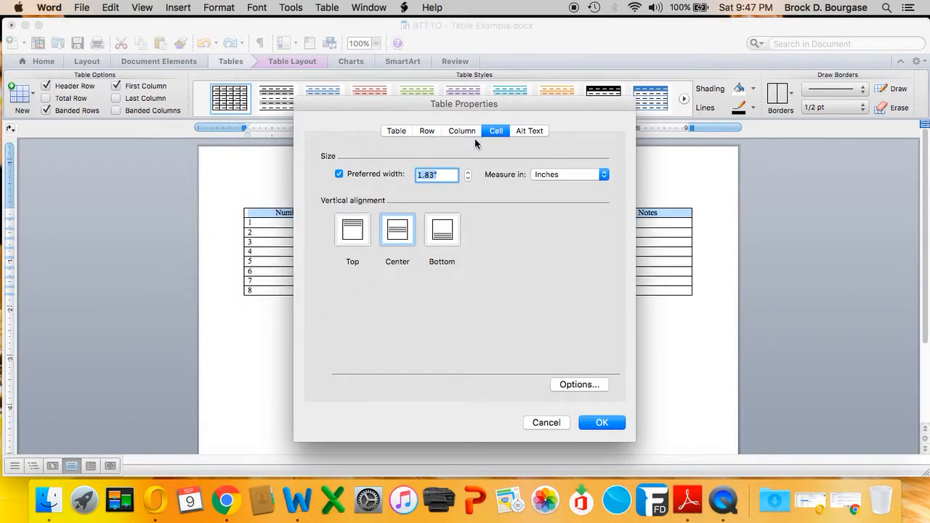
click(602, 422)
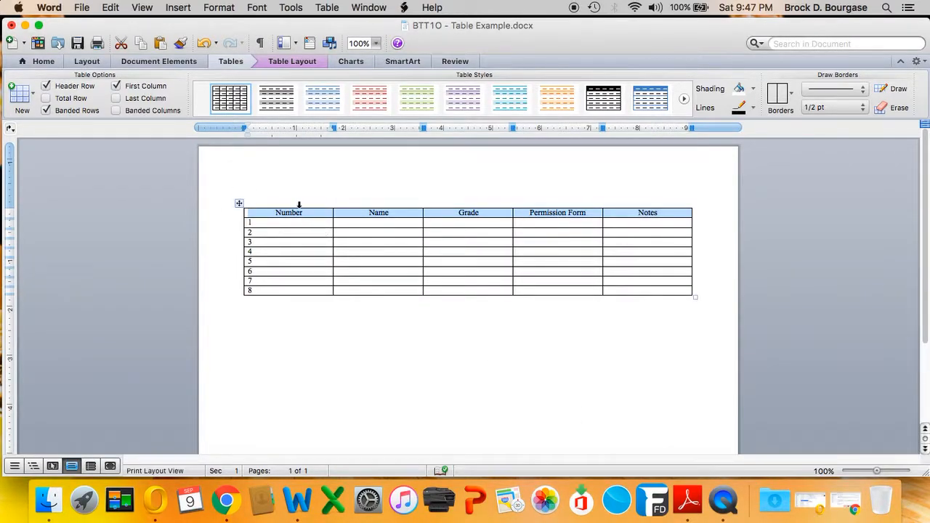
Center the whole table on the page and set its preferred width to 10 inches.
click(290, 223)
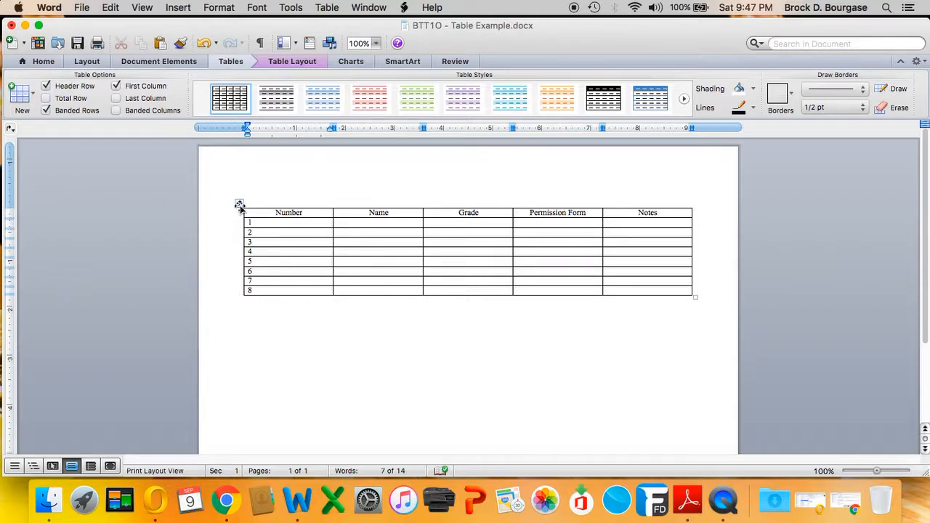
right_click(239, 206)
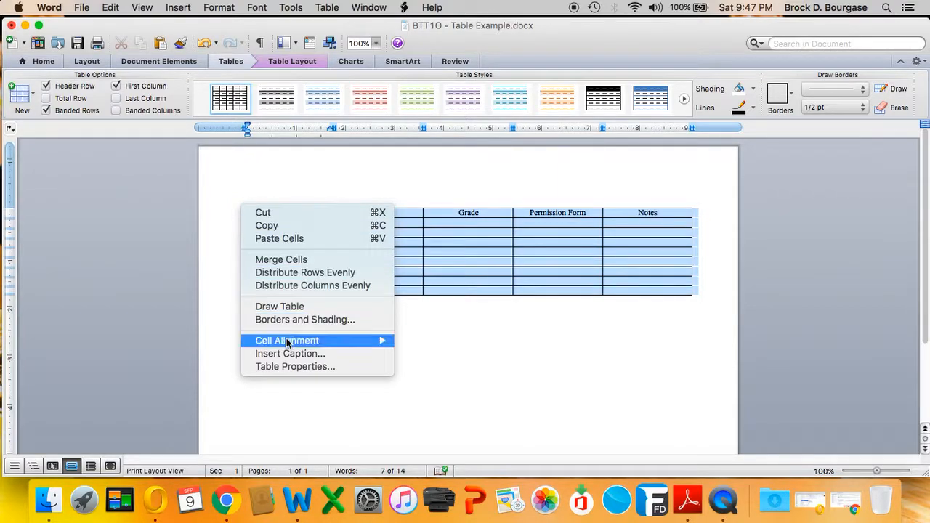
click(289, 367)
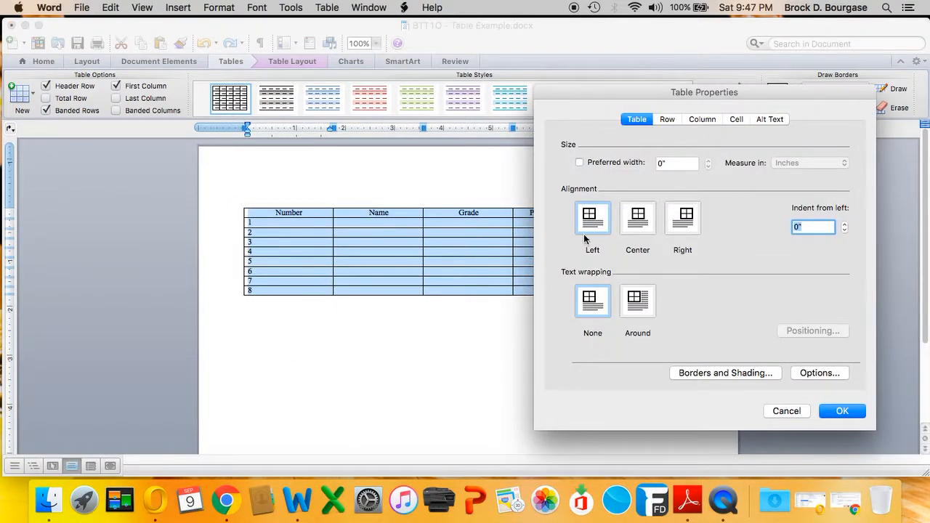
click(637, 231)
click(595, 162)
click(678, 163)
text(10)
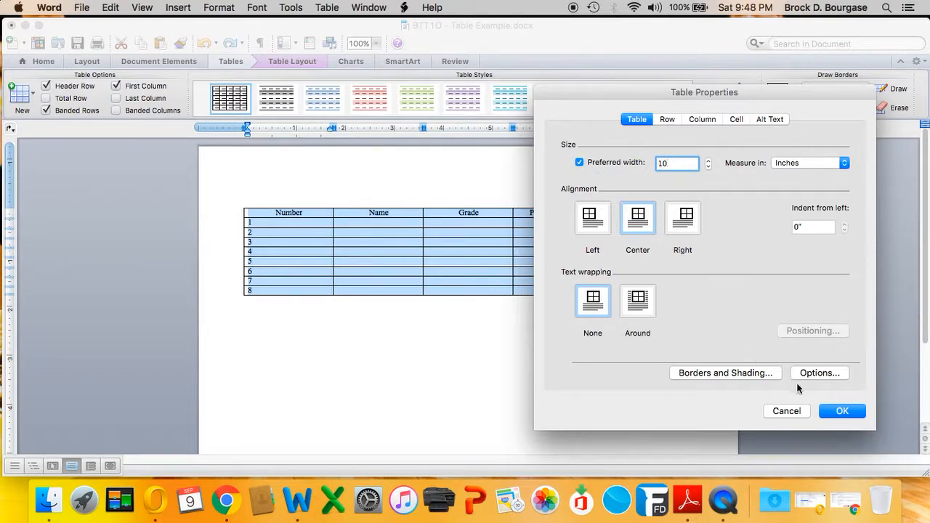
click(836, 411)
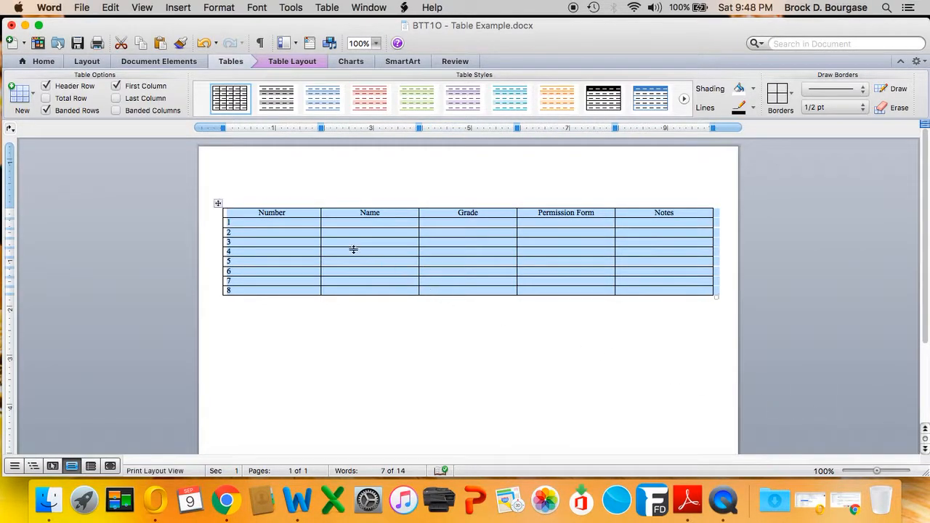
click(268, 241)
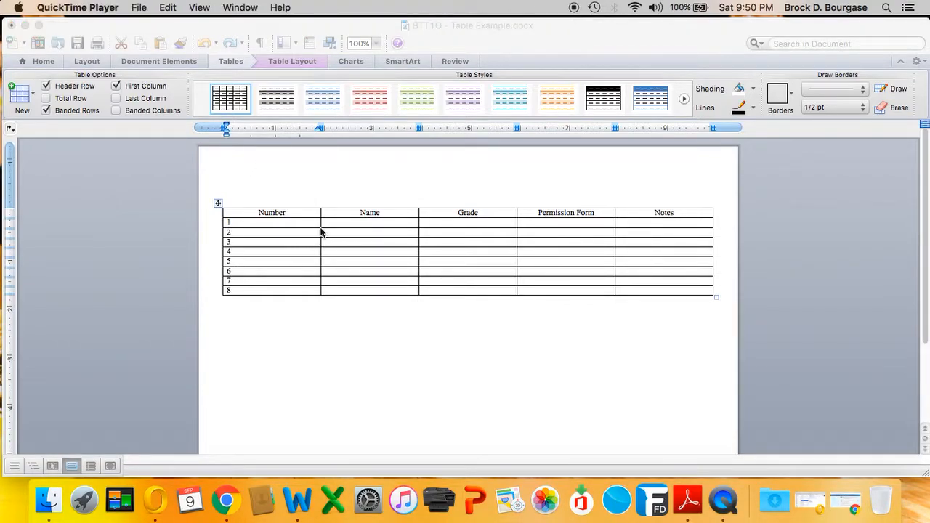
click(320, 224)
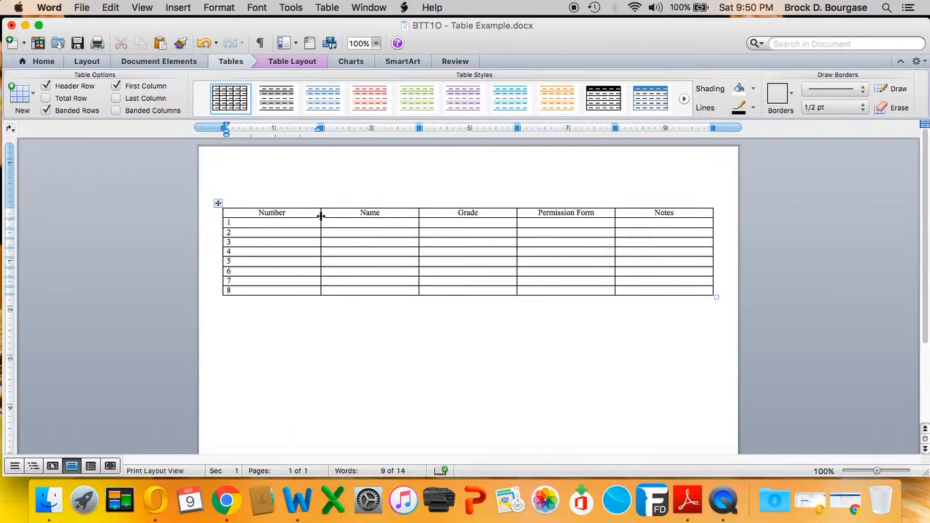
Narrow the Number column and set its preferred width to 0.5 inches in the table properties.
drag(320, 215, 276, 220)
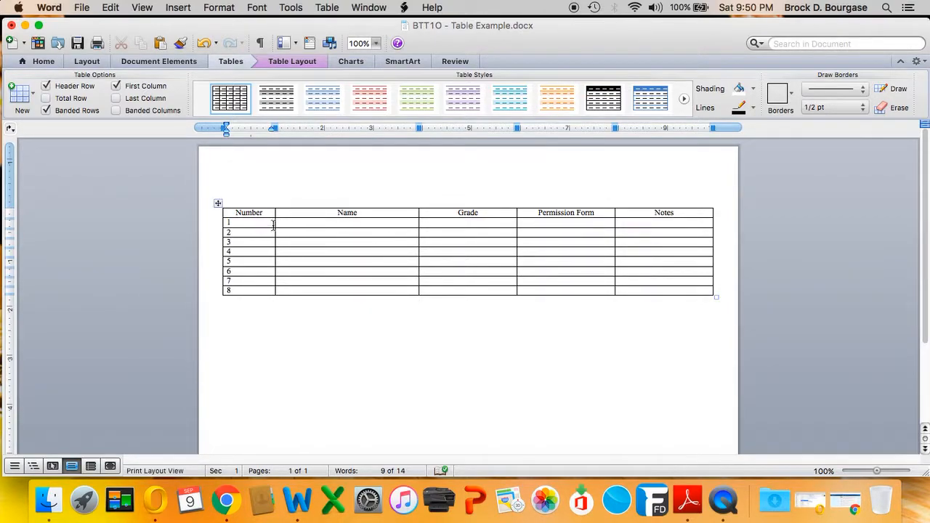
click(218, 203)
right_click(217, 204)
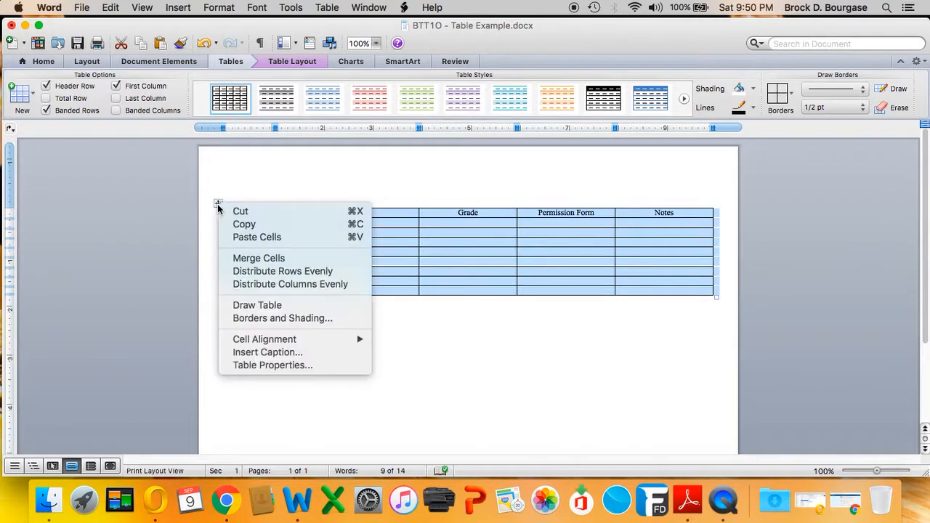
mouse_move(288, 339)
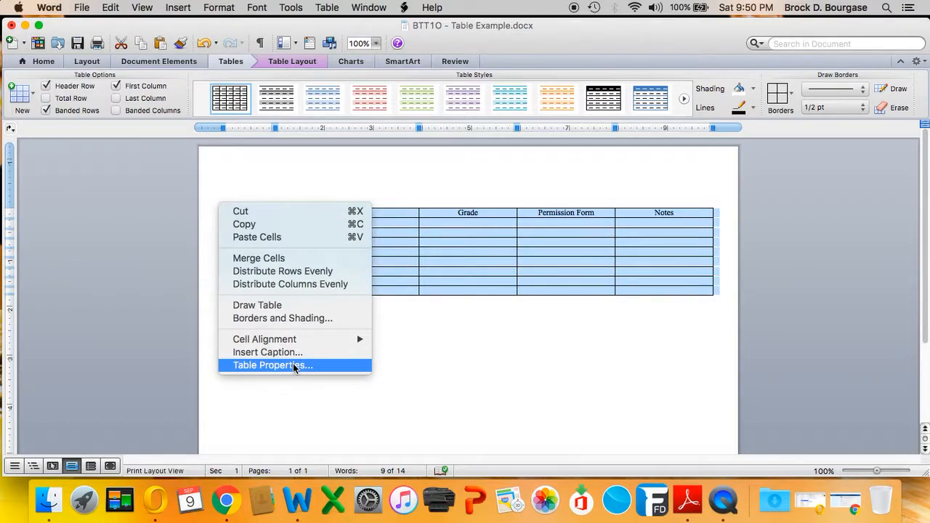
click(294, 365)
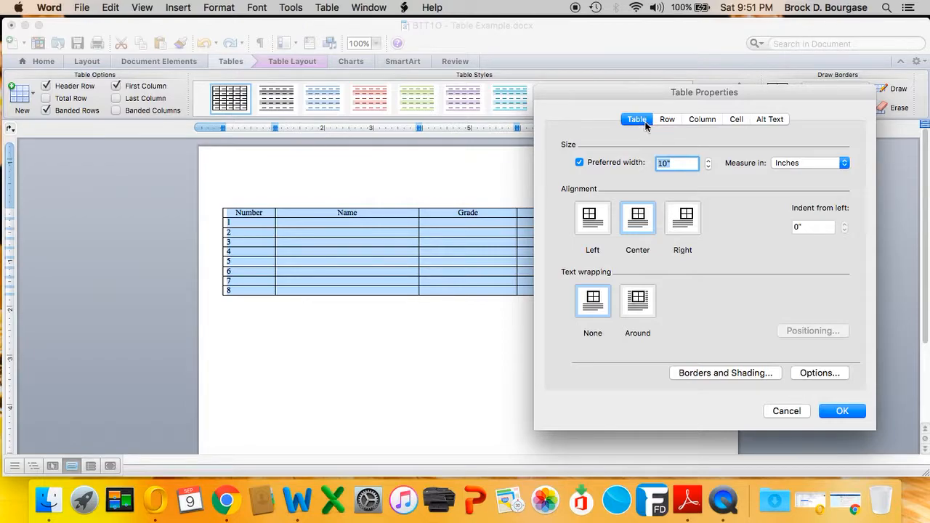
click(704, 119)
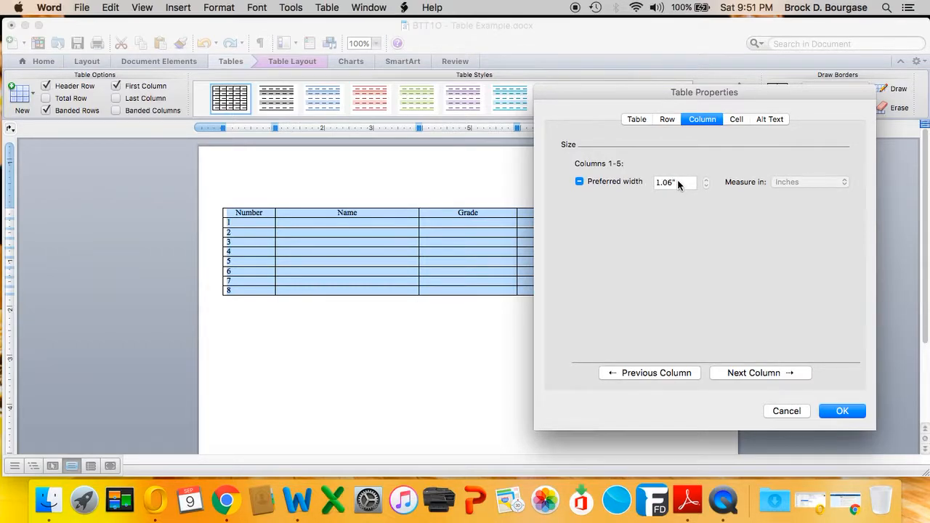
click(748, 374)
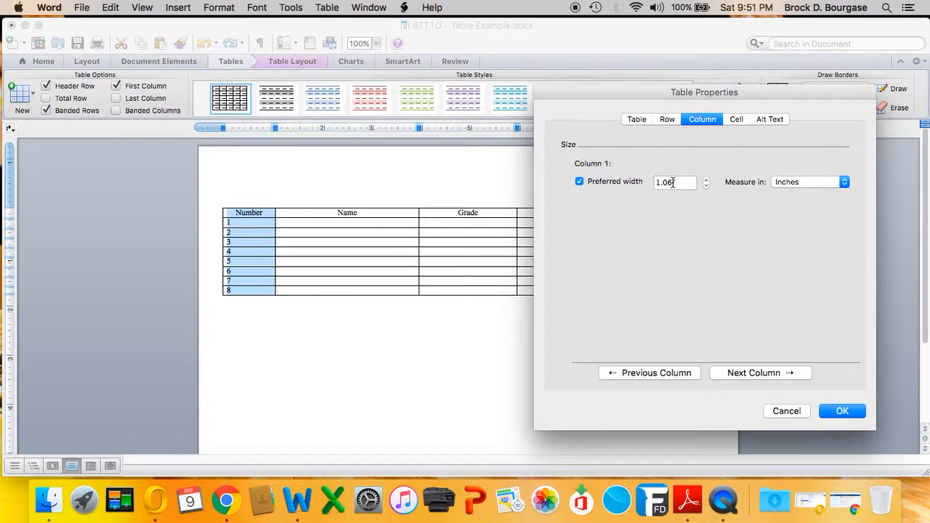
drag(672, 182, 620, 183)
text(1)
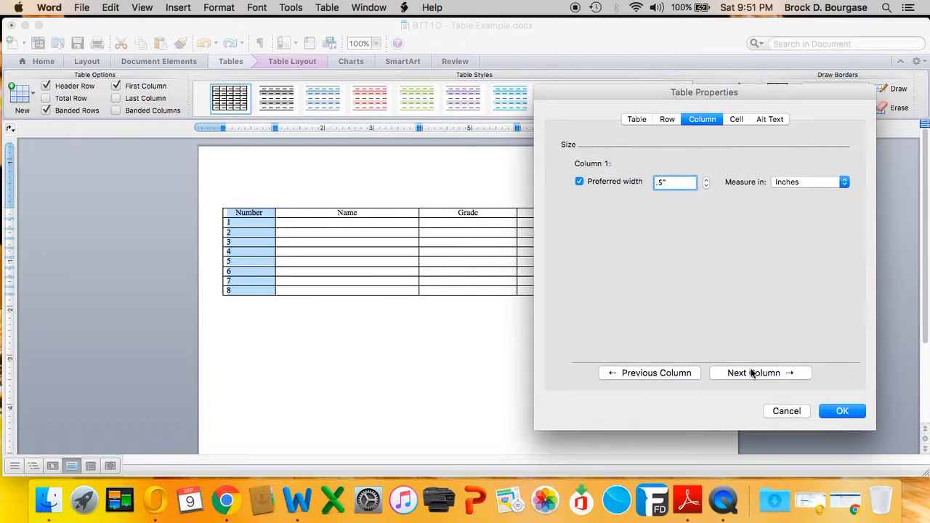
Set the Name column's preferred width to 3.5 inches and reduce the Grade column's preferred width.
click(748, 373)
drag(677, 184, 598, 176)
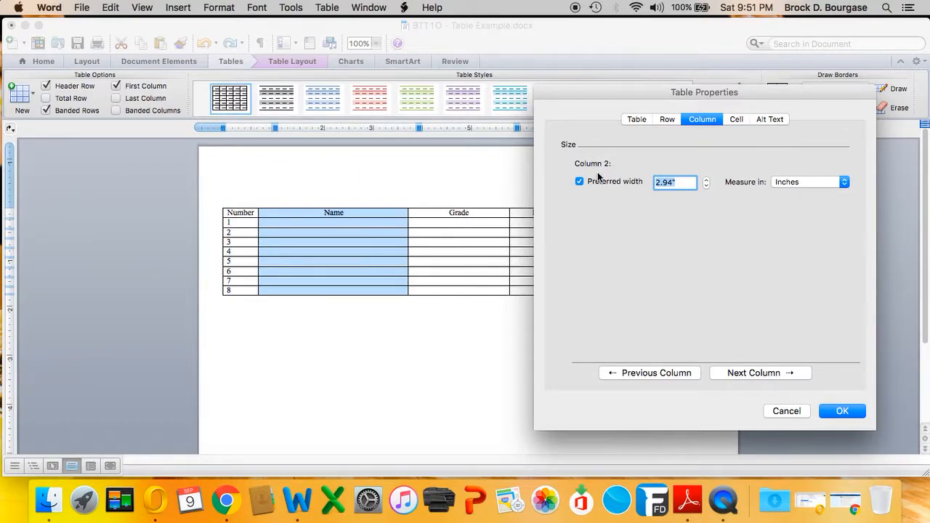
text(3.5)
click(779, 372)
drag(671, 183, 623, 182)
text(0)
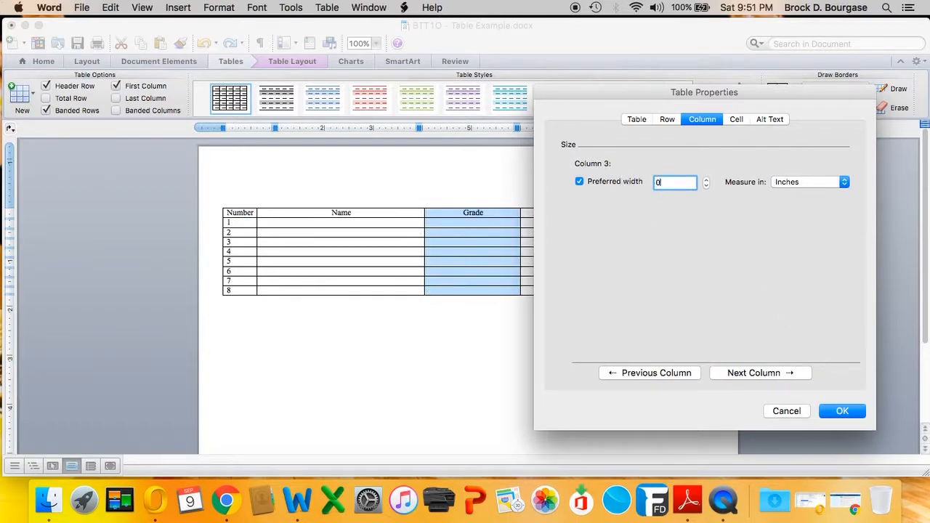
click(739, 373)
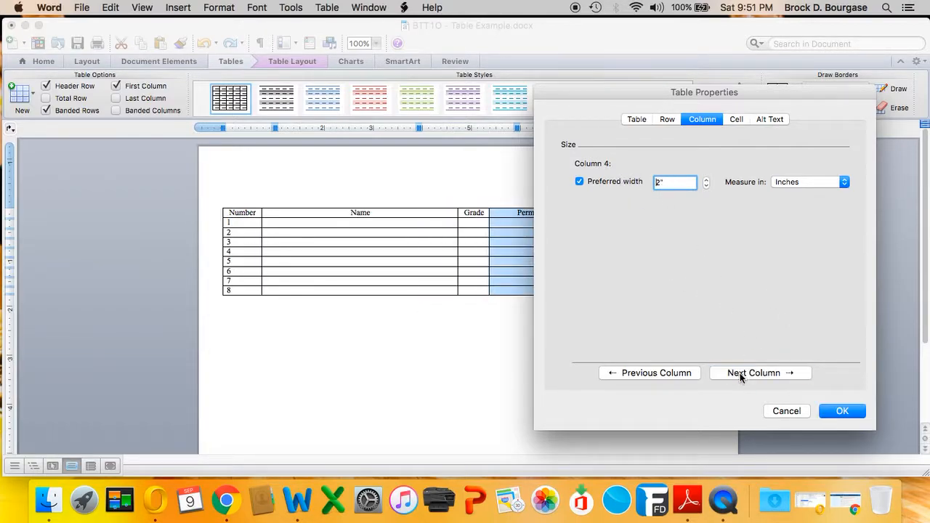
Reduce the Permission Form column's preferred width, set the Notes column's to 5 inches and apply the column widths.
drag(672, 183, 649, 184)
click(752, 373)
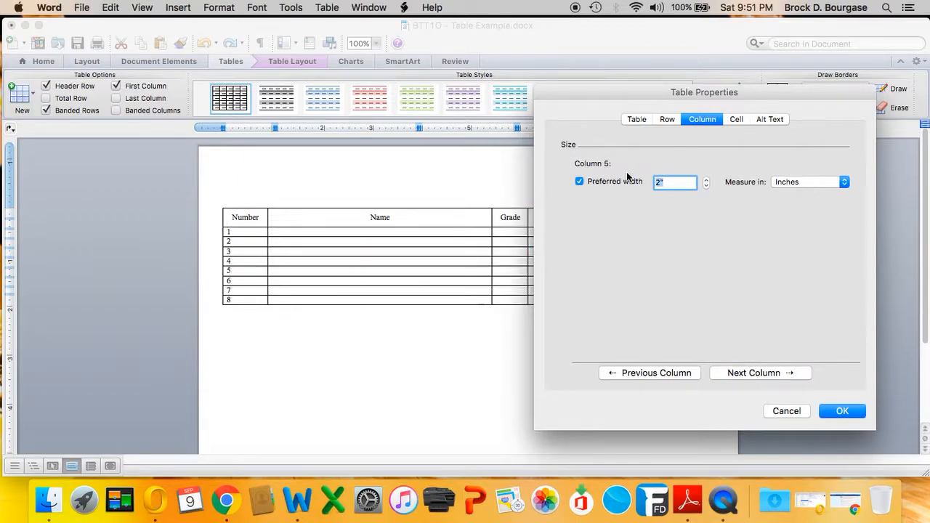
text(5)
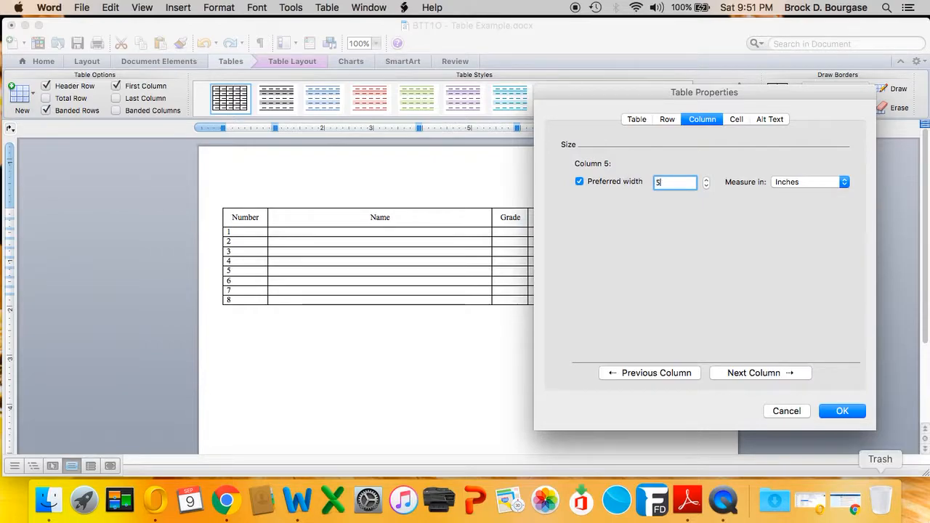
click(796, 374)
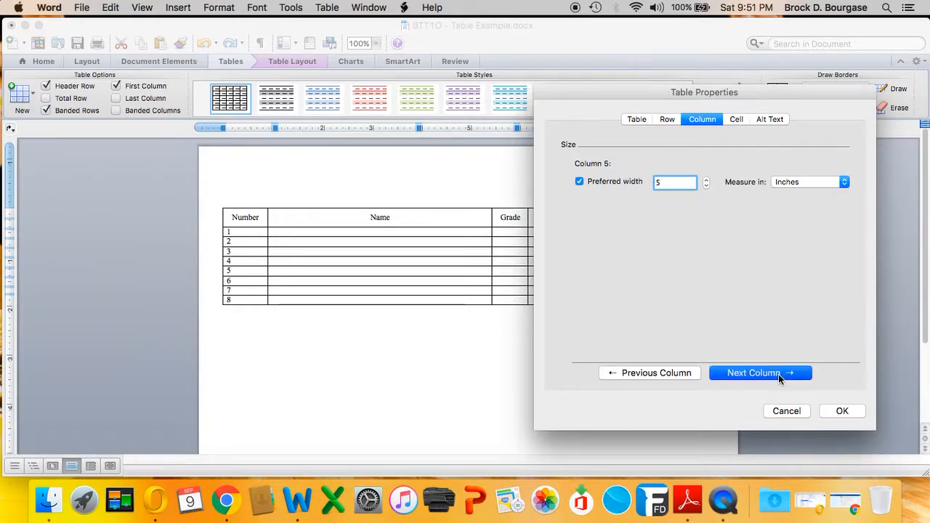
click(836, 413)
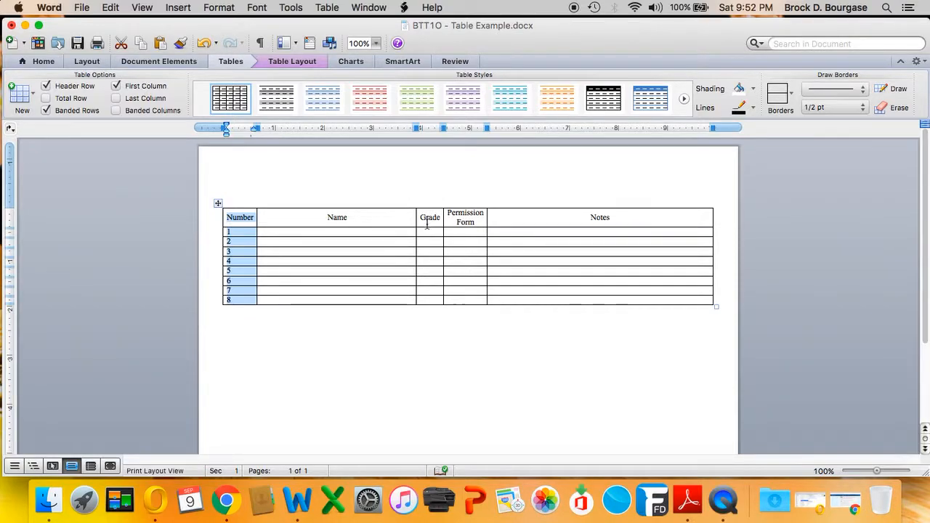
Browse the table styles and try a red style with banded rows on the whole table.
click(534, 231)
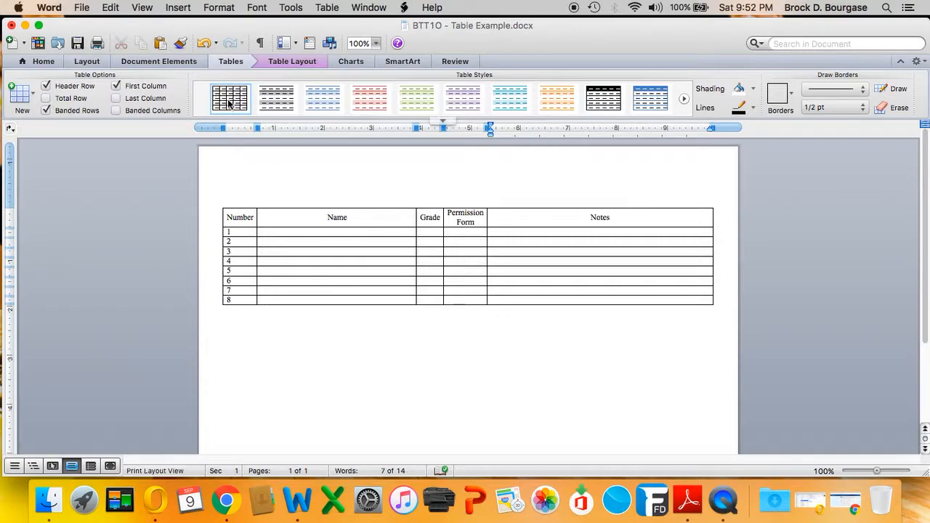
click(683, 99)
click(684, 99)
click(683, 99)
click(683, 99)
click(683, 99)
click(683, 99)
click(684, 98)
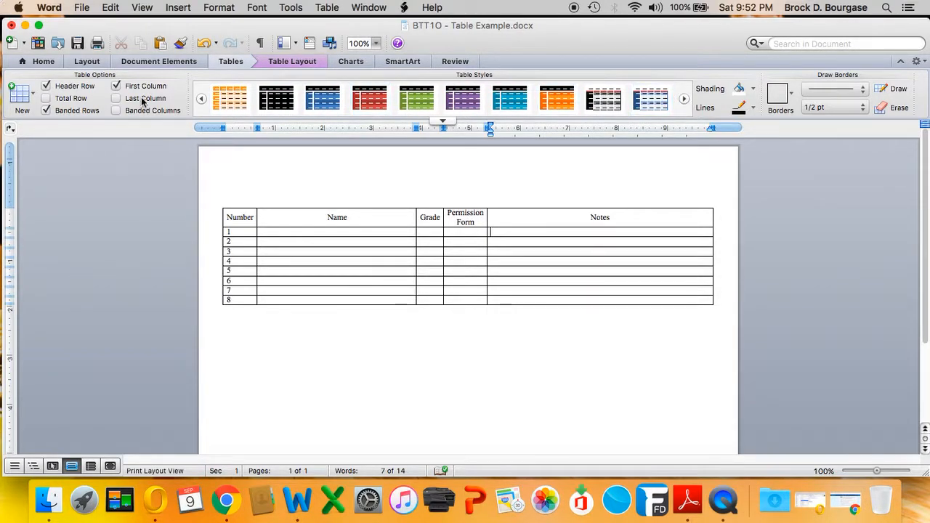
click(202, 99)
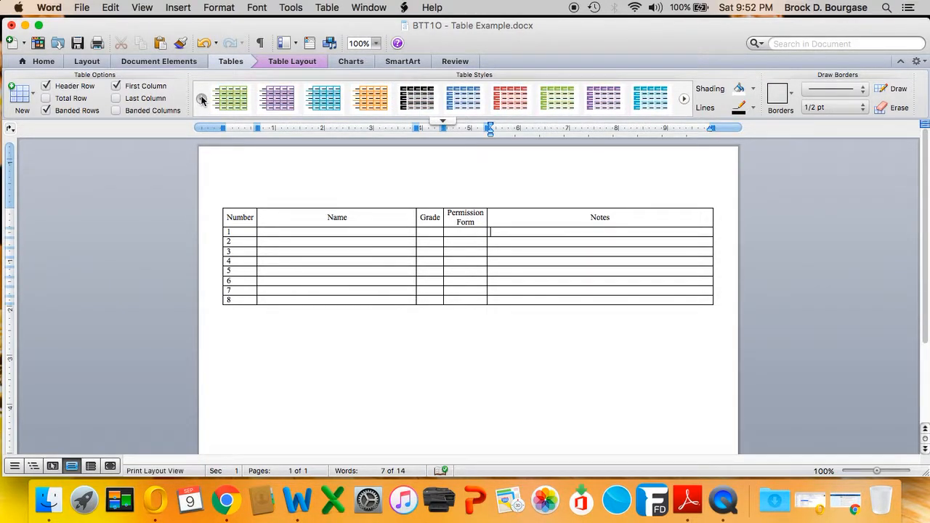
drag(231, 215, 615, 299)
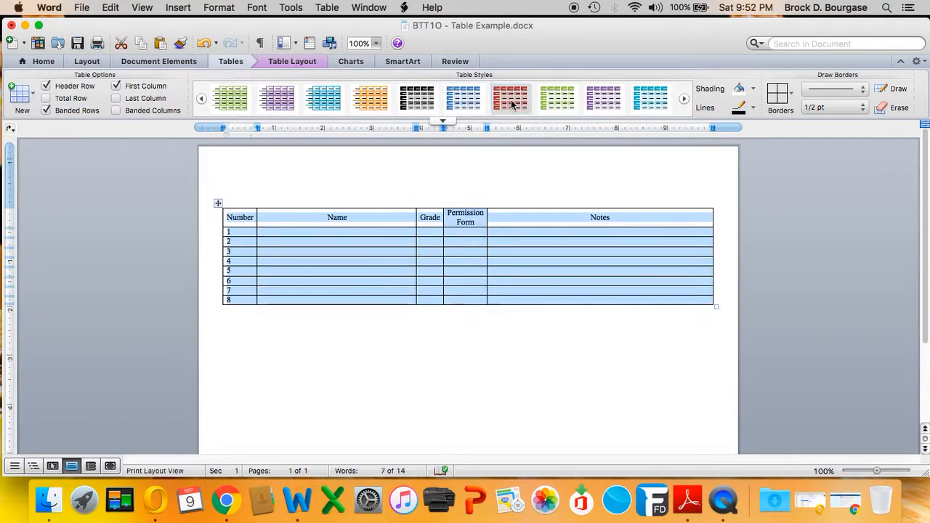
click(510, 99)
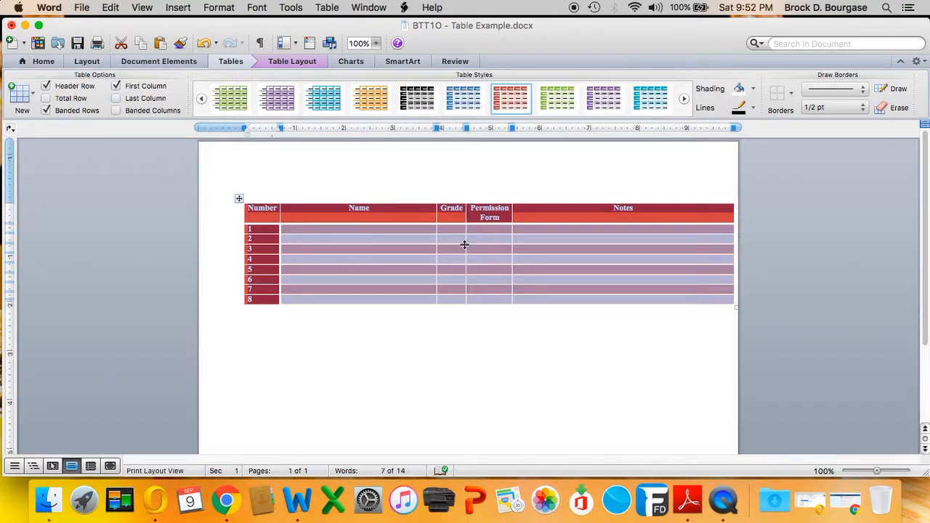
Undo the red table style and deselect the table.
click(435, 341)
key(super+z)
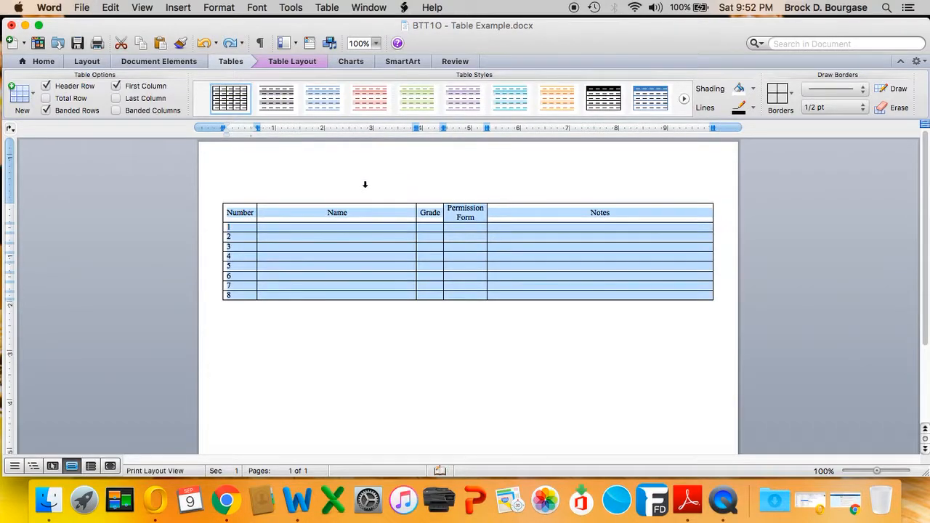
click(448, 329)
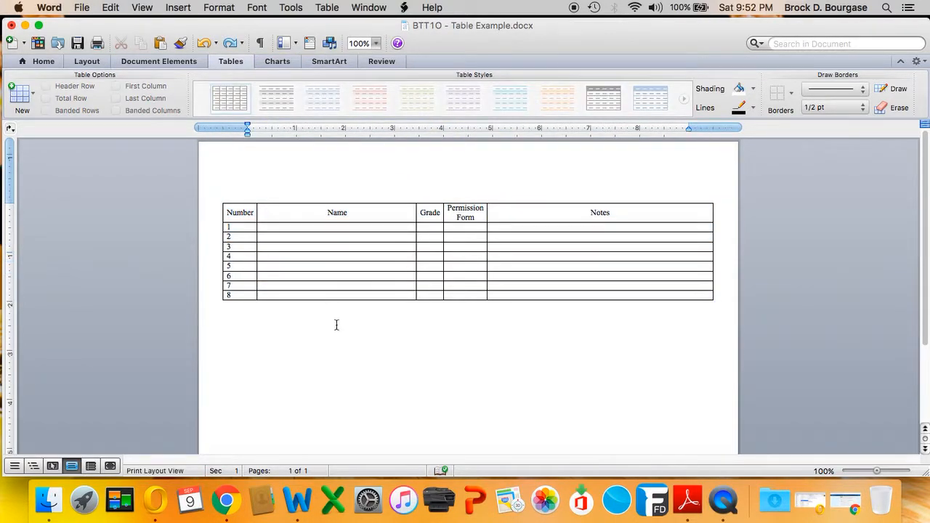
Shade all five heading cells with the dark red Cayenne colour.
drag(242, 214, 525, 213)
right_click(515, 218)
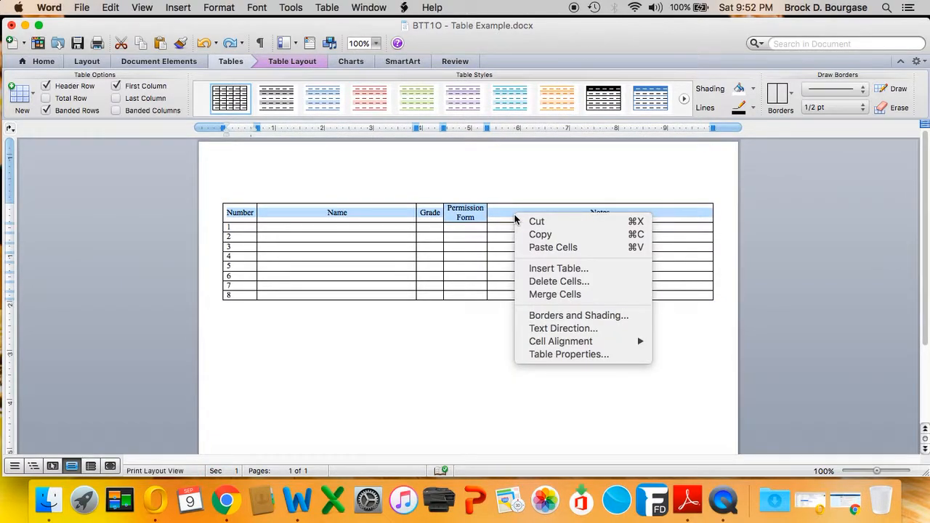
click(578, 315)
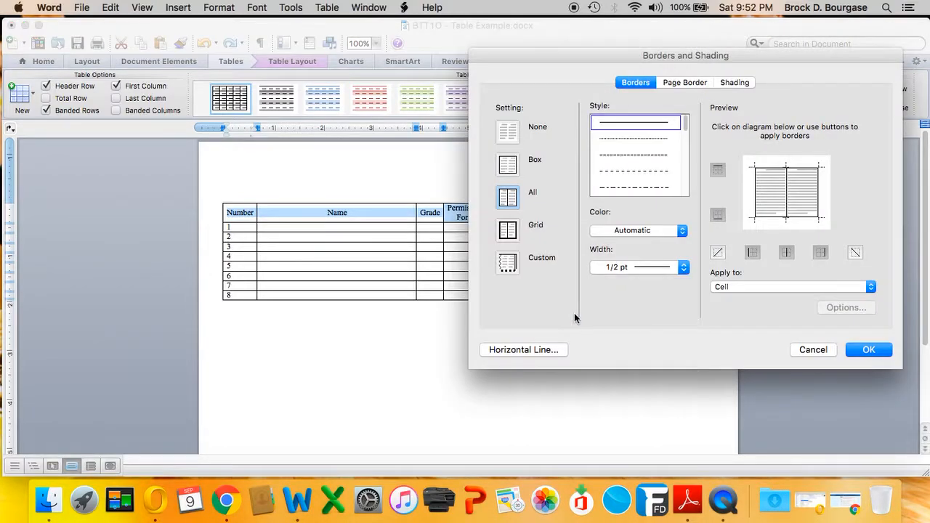
click(740, 84)
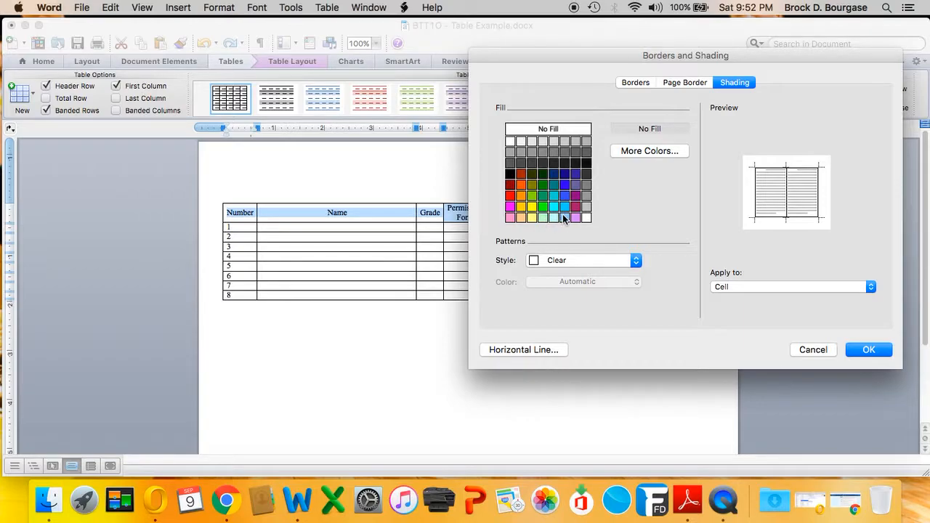
click(661, 153)
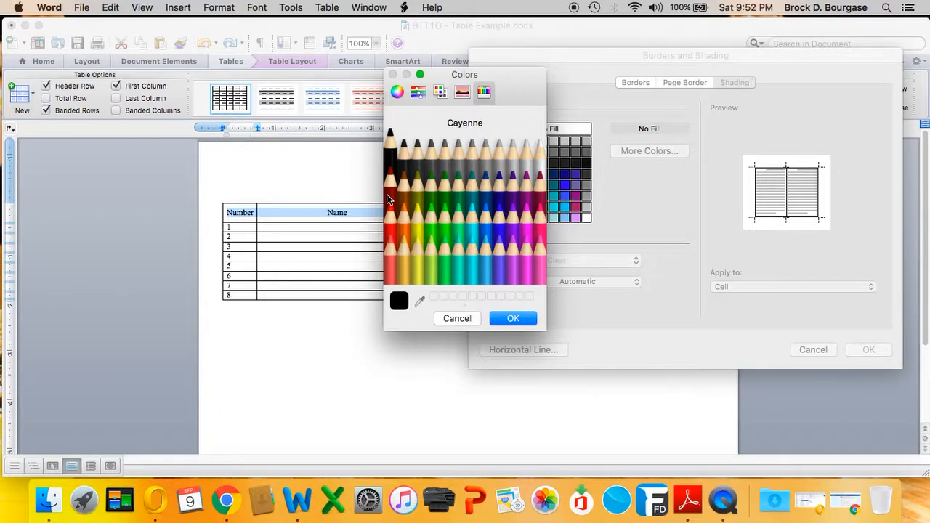
click(387, 198)
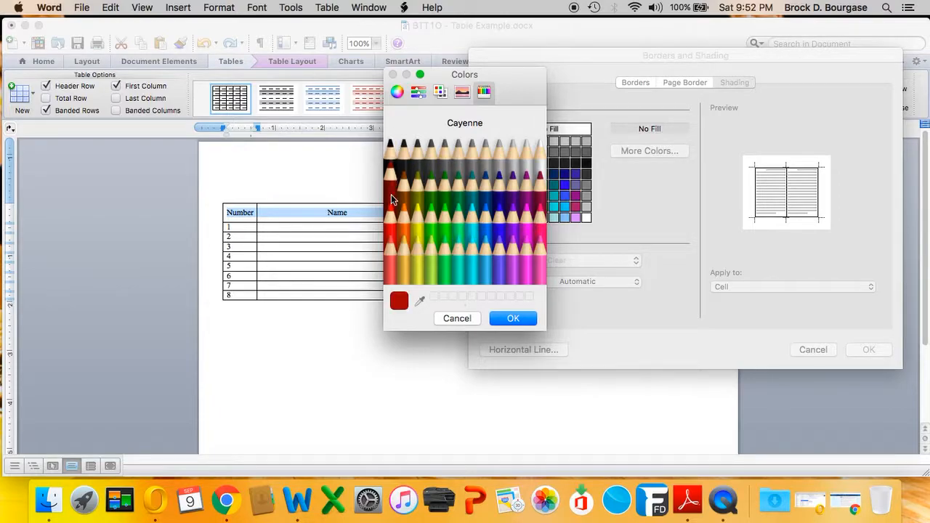
click(501, 320)
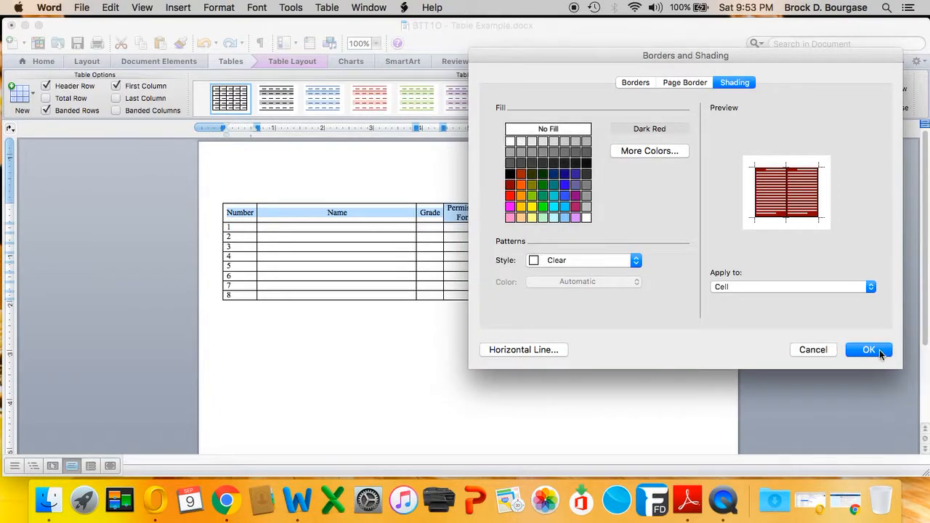
click(879, 354)
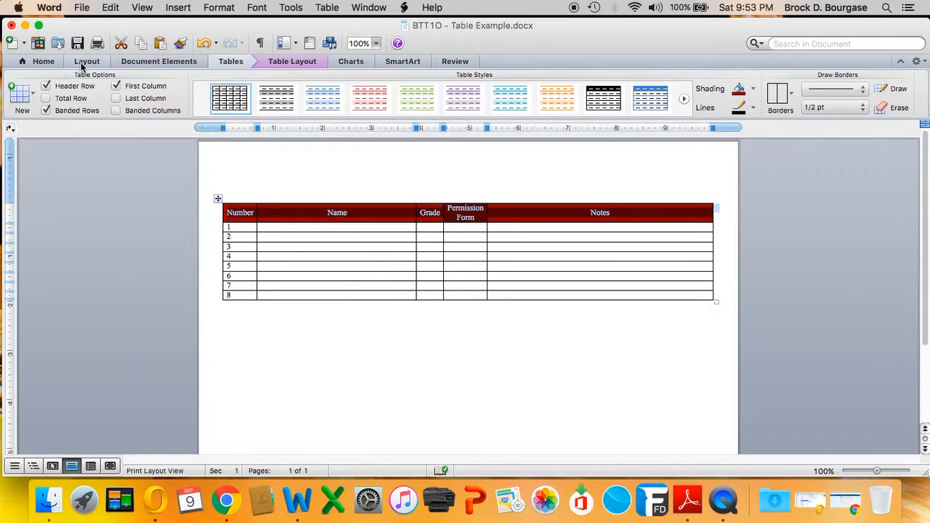
click(284, 229)
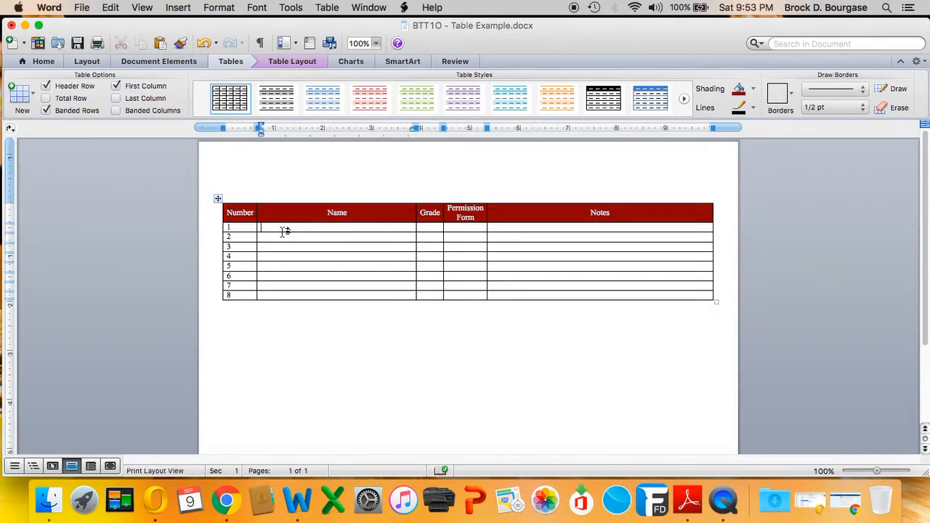
Review the font colour choices for the heading row's text.
click(219, 218)
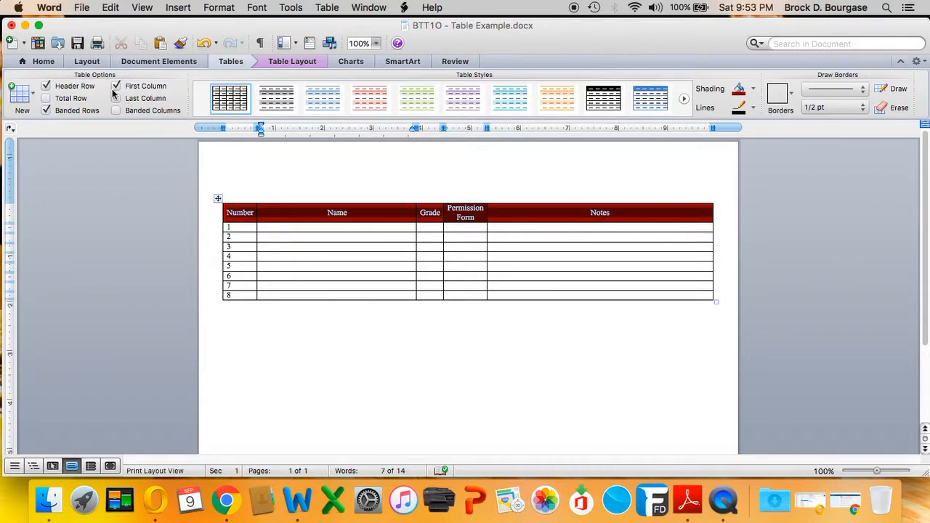
click(42, 63)
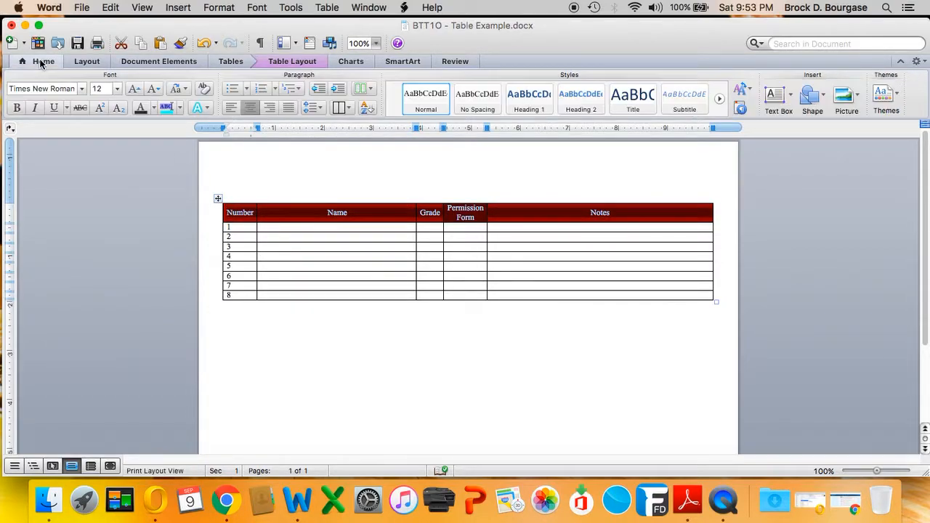
click(154, 108)
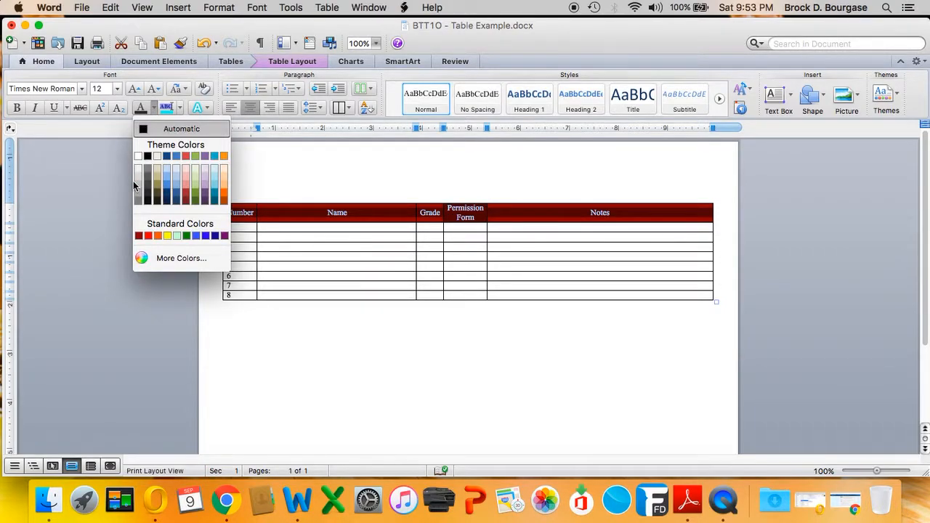
click(212, 201)
click(322, 240)
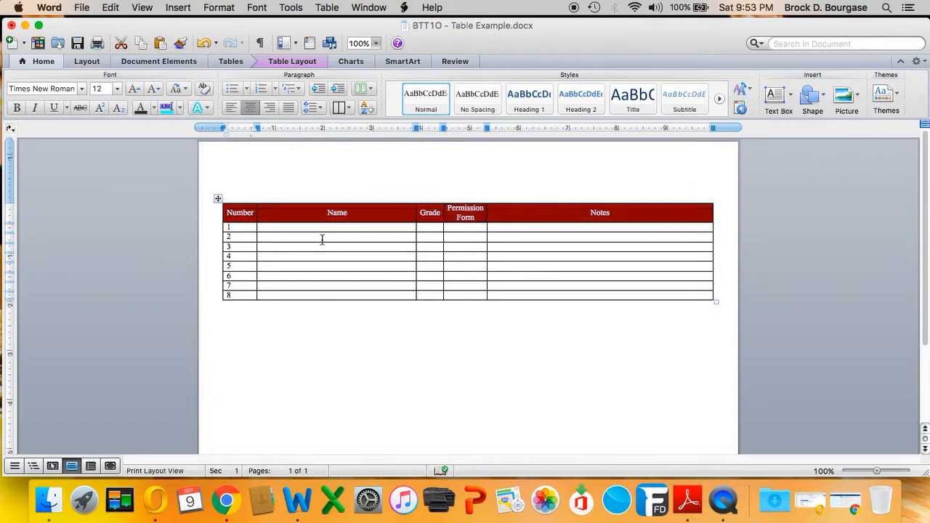
Select all cells of the eight numbered rows and specify a taller row height with the At least option.
click(305, 227)
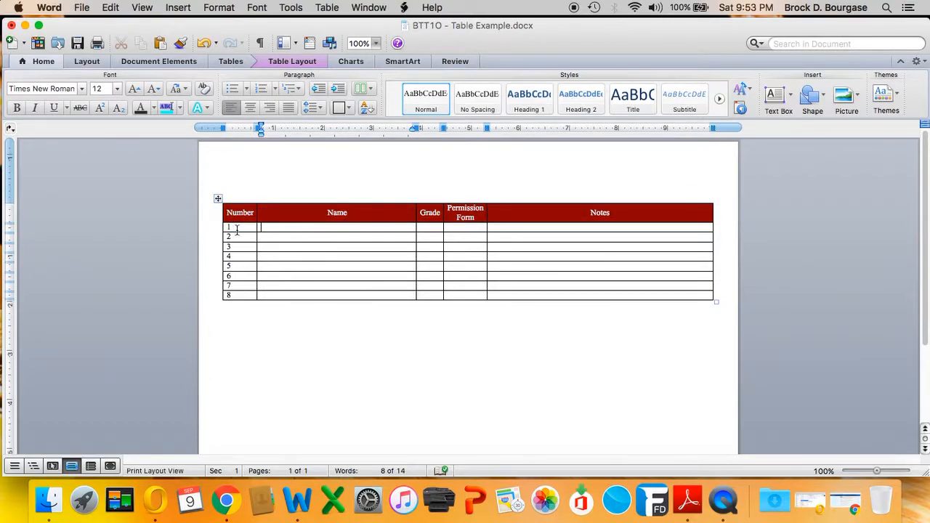
drag(245, 229, 242, 283)
drag(268, 231, 494, 297)
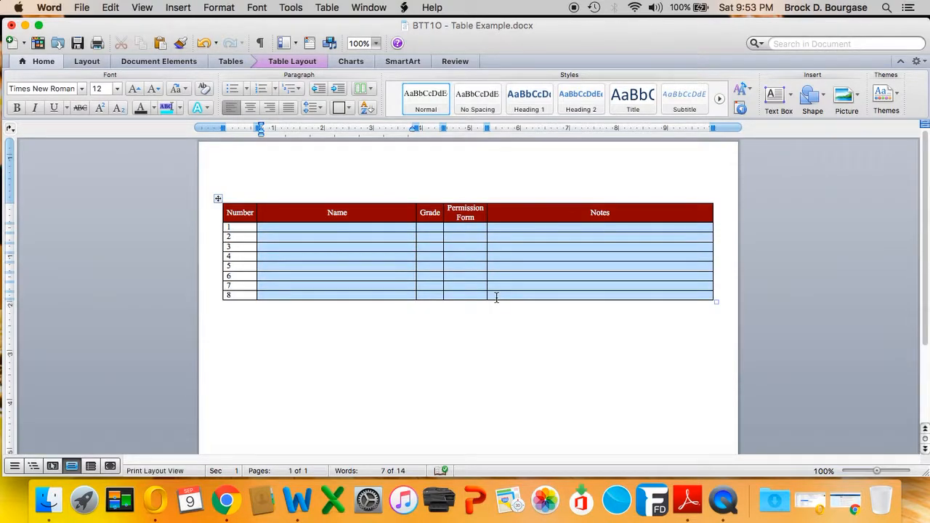
click(239, 227)
drag(238, 227, 506, 288)
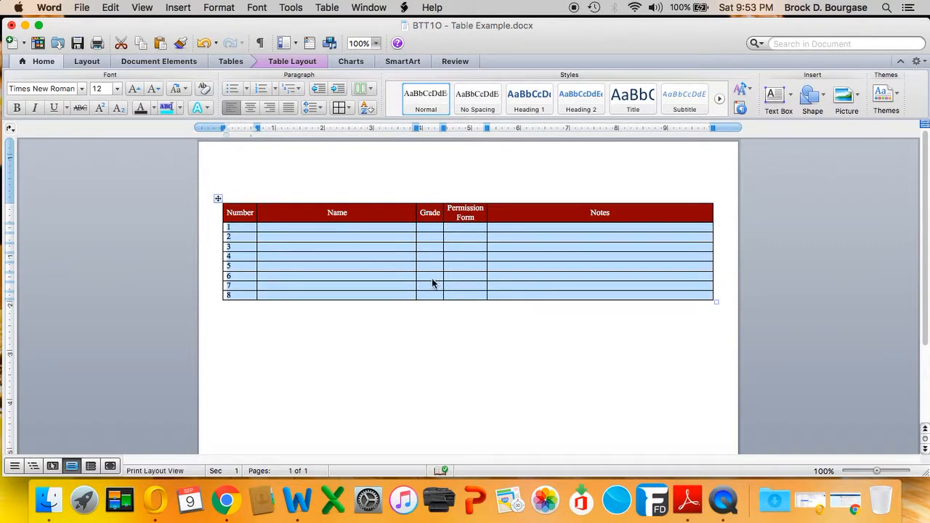
right_click(353, 243)
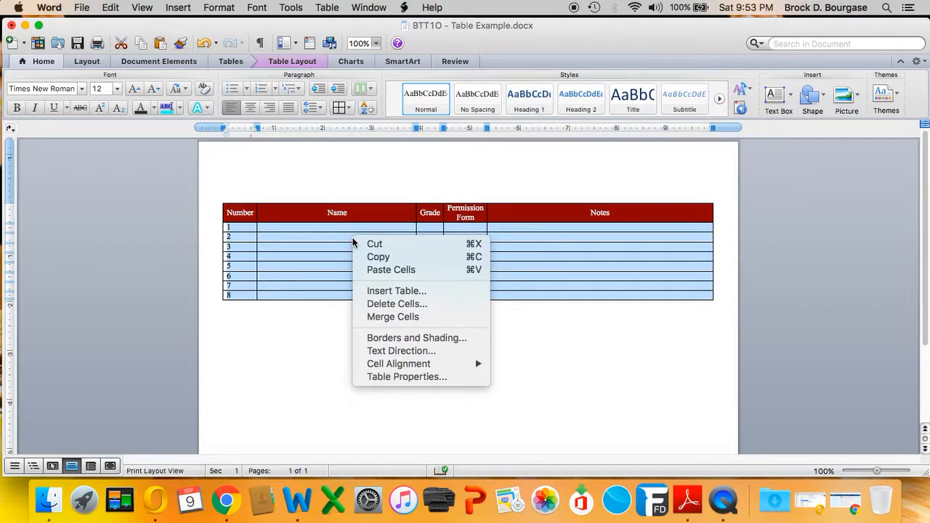
mouse_move(406, 368)
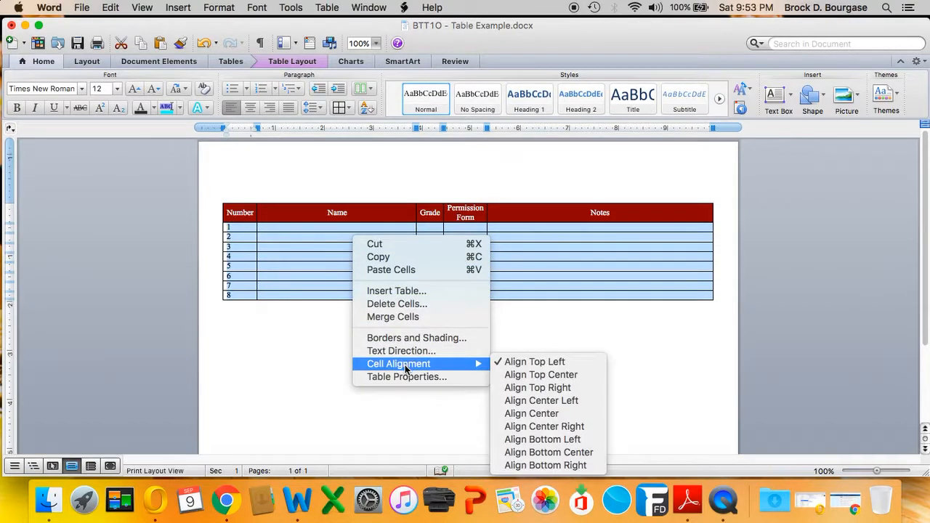
click(407, 377)
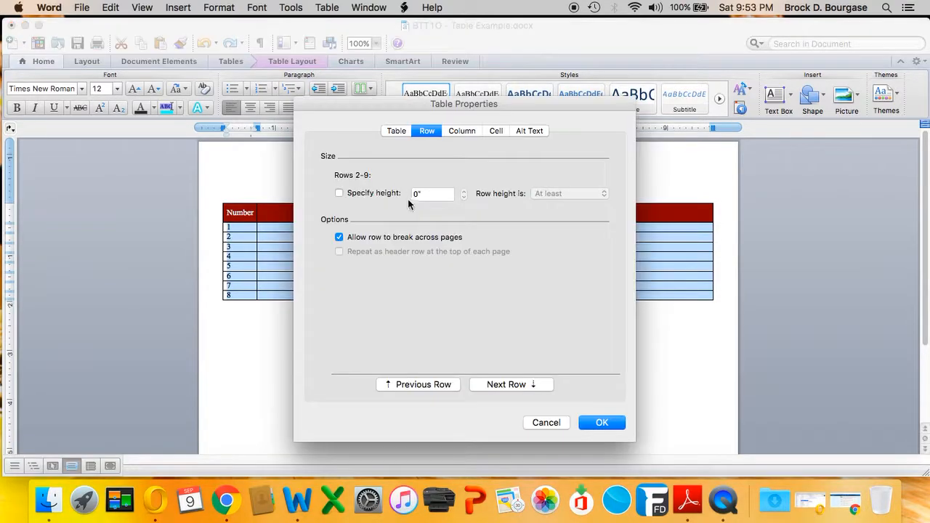
click(348, 198)
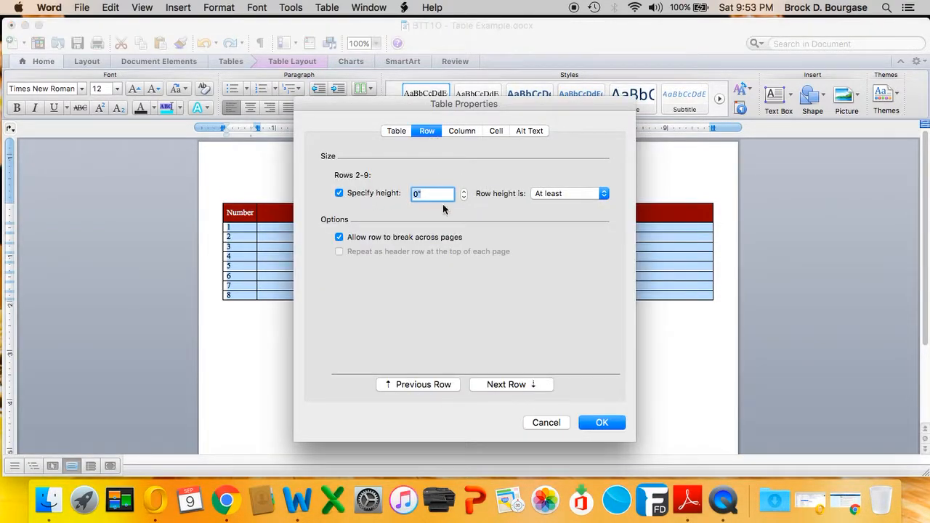
click(550, 195)
click(550, 195)
click(551, 196)
click(552, 197)
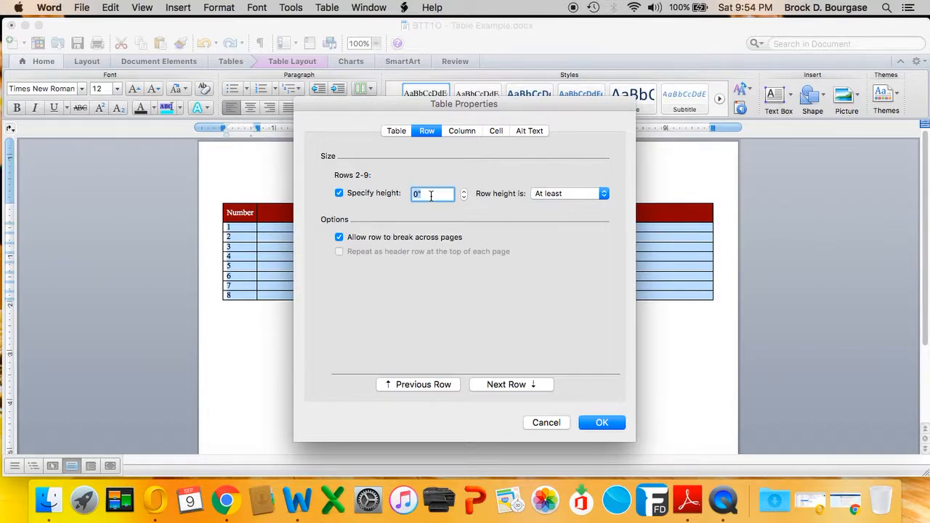
text(0.)
click(600, 423)
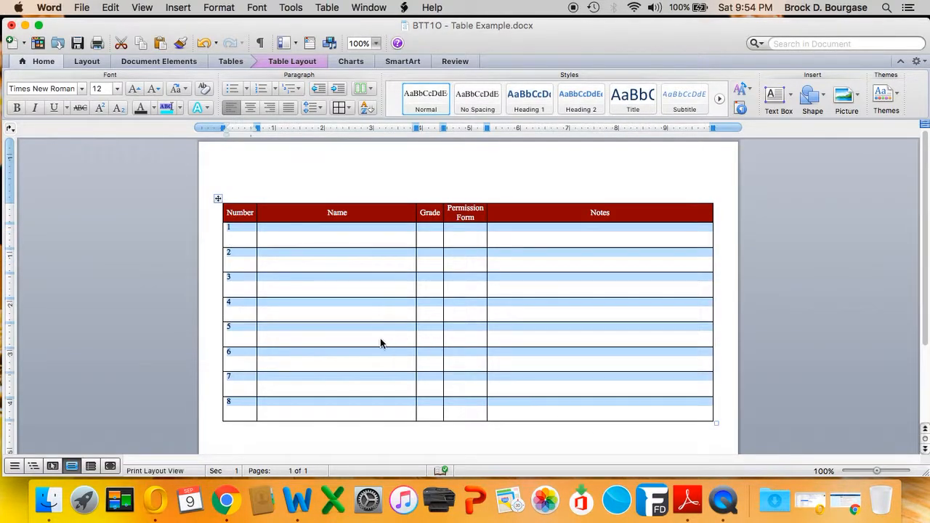
Set the row numbers 1 to 8 to font size 18 and centre them horizontally and vertically in their cells.
click(357, 341)
drag(241, 230, 239, 408)
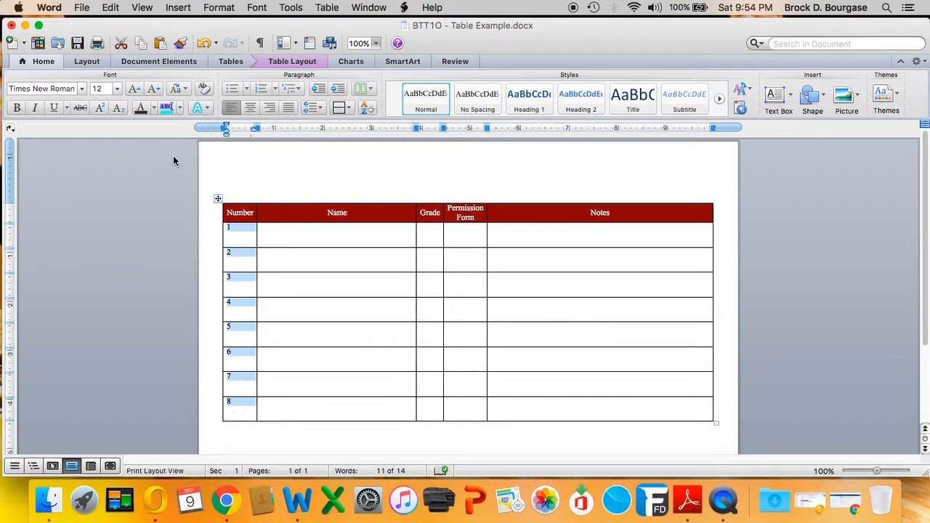
click(116, 89)
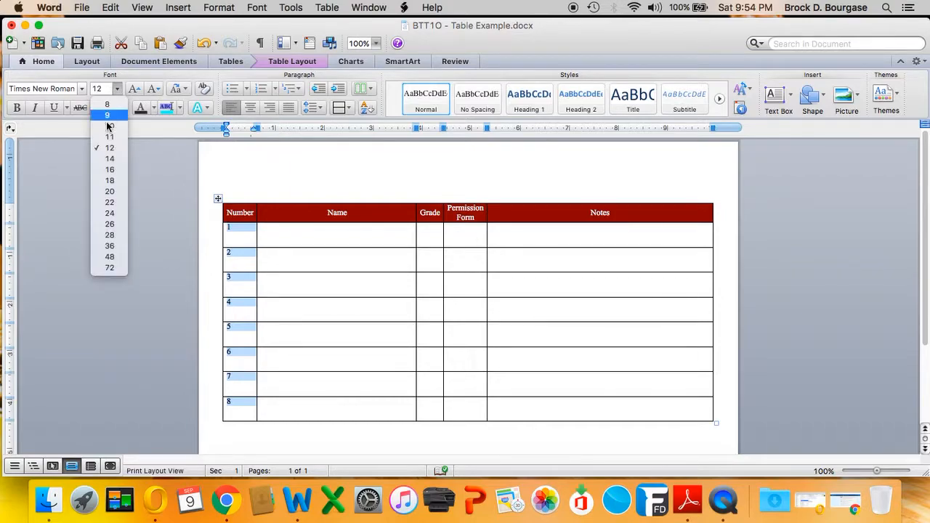
click(110, 180)
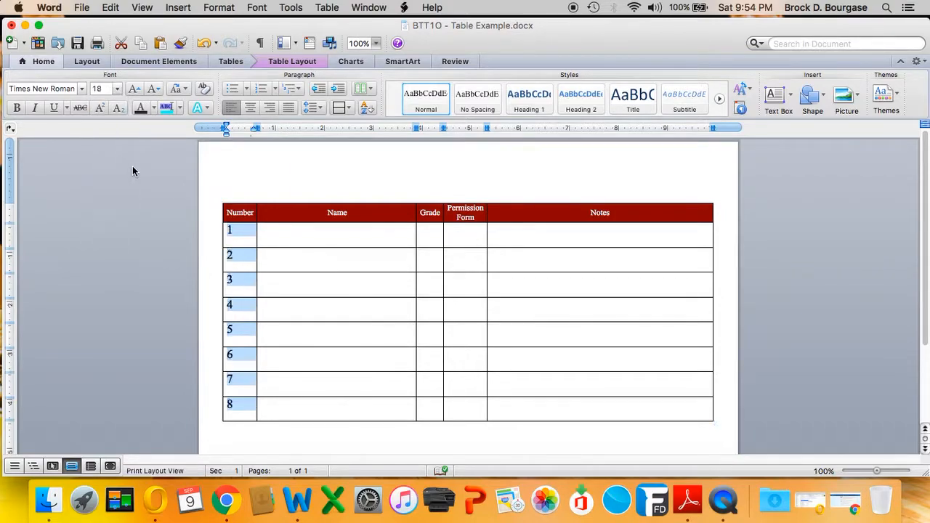
right_click(240, 260)
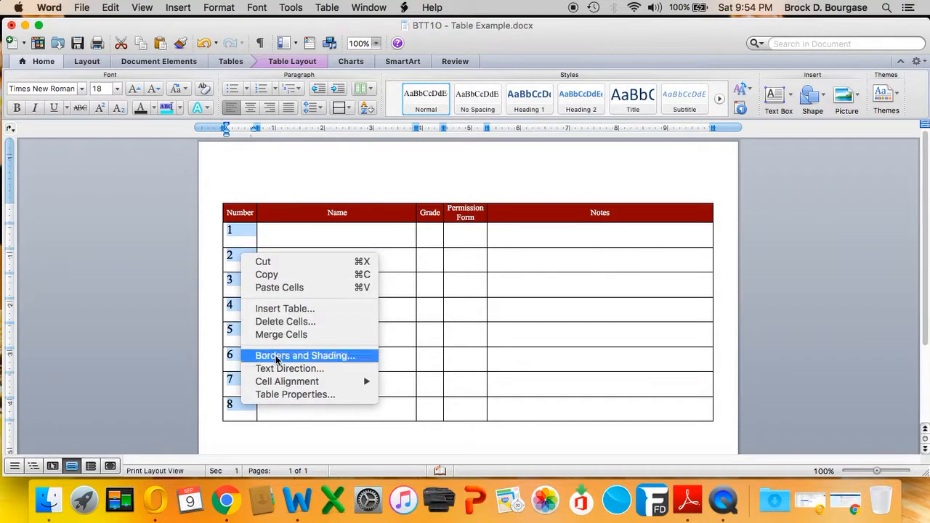
mouse_move(280, 382)
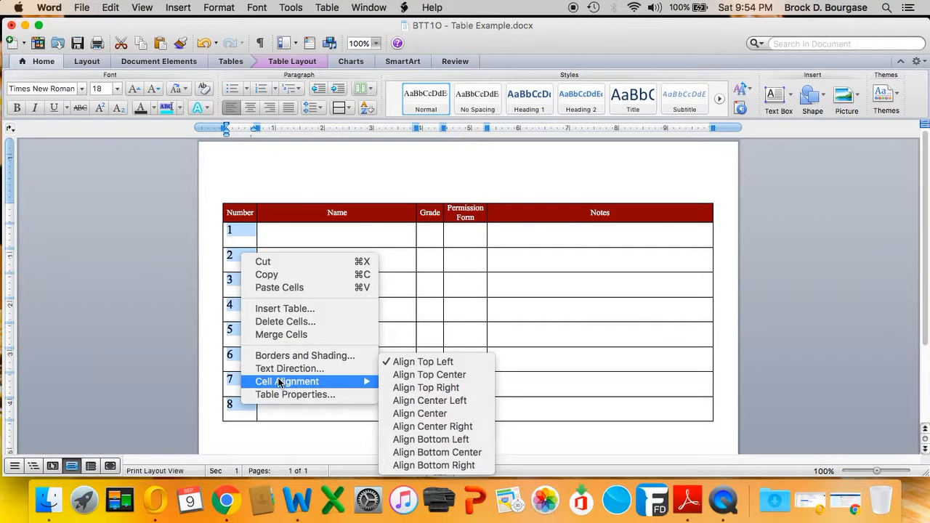
click(427, 416)
click(301, 284)
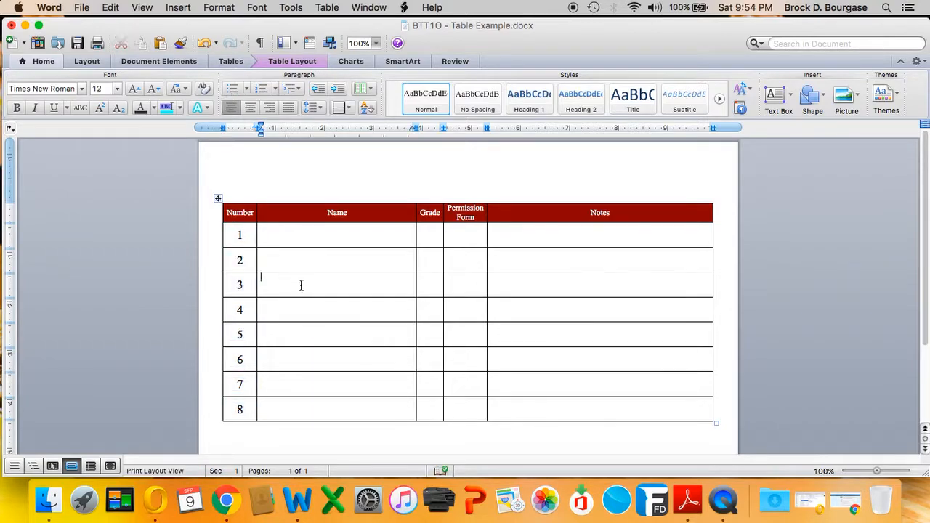
scroll(356, 294, up, 1)
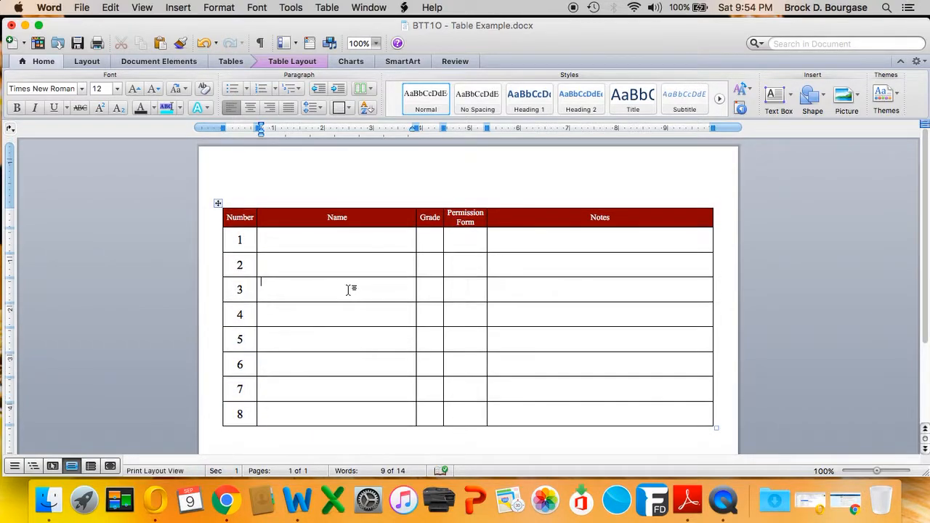
click(572, 7)
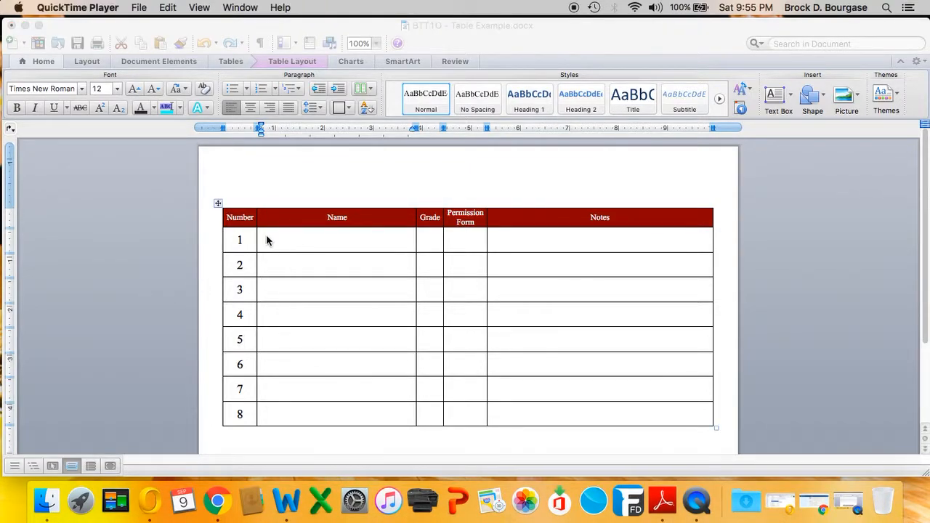
click(266, 240)
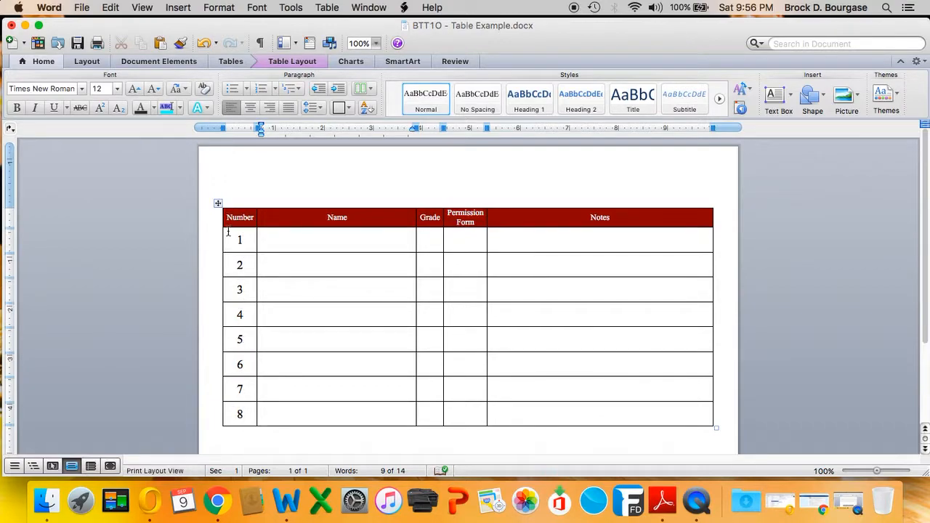
Left-align the Name heading.
click(252, 220)
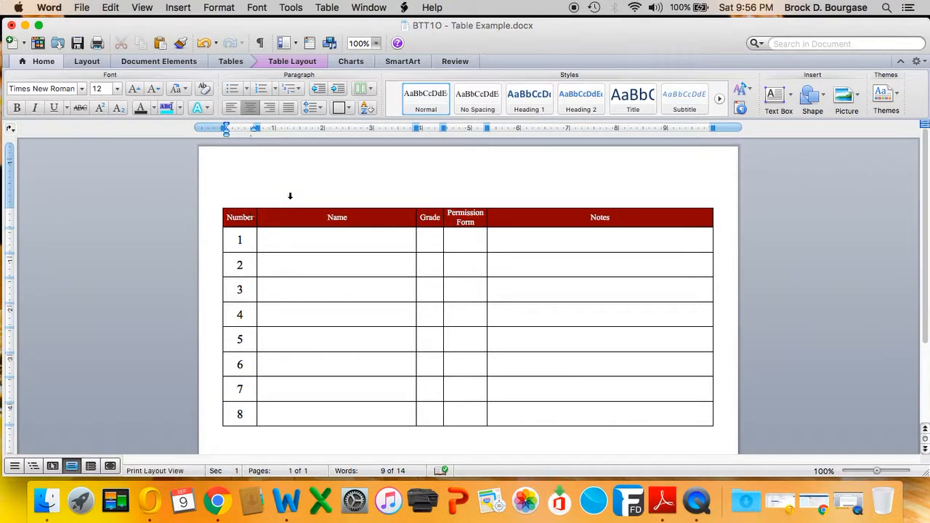
key(Right)
key(super+l)
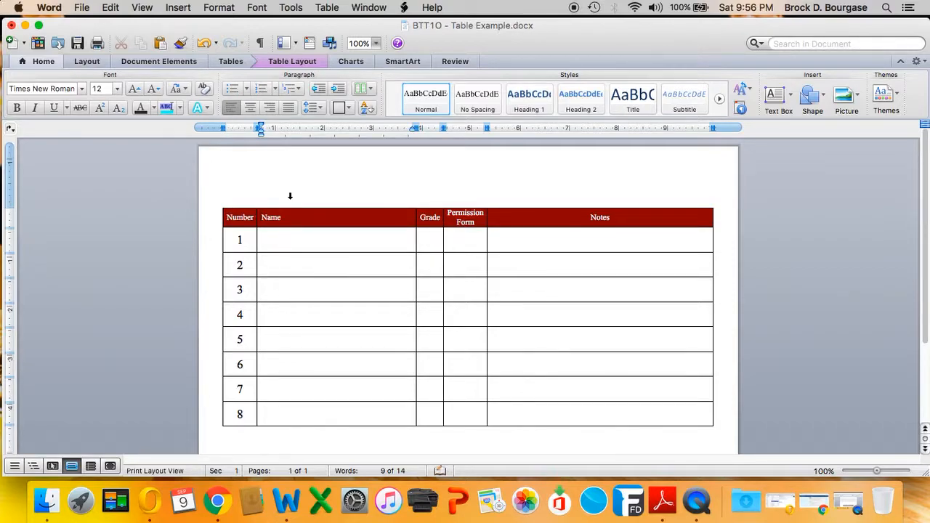
Delete the Number heading text and merge the emptied cell with the Name heading cell.
key(Left)
key(BackSpace)
key(BackSpace)
key(BackSpace)
key(BackSpace)
key(BackSpace)
key(BackSpace)
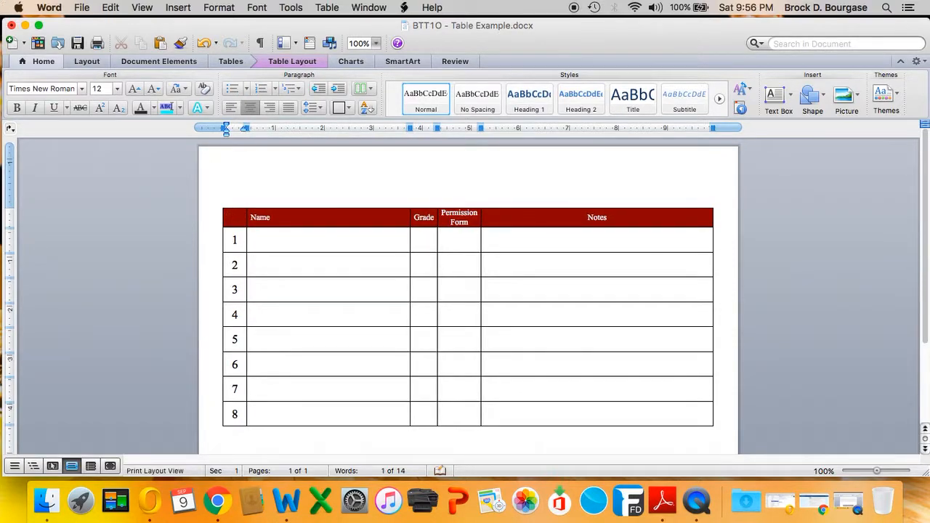
drag(284, 217, 238, 221)
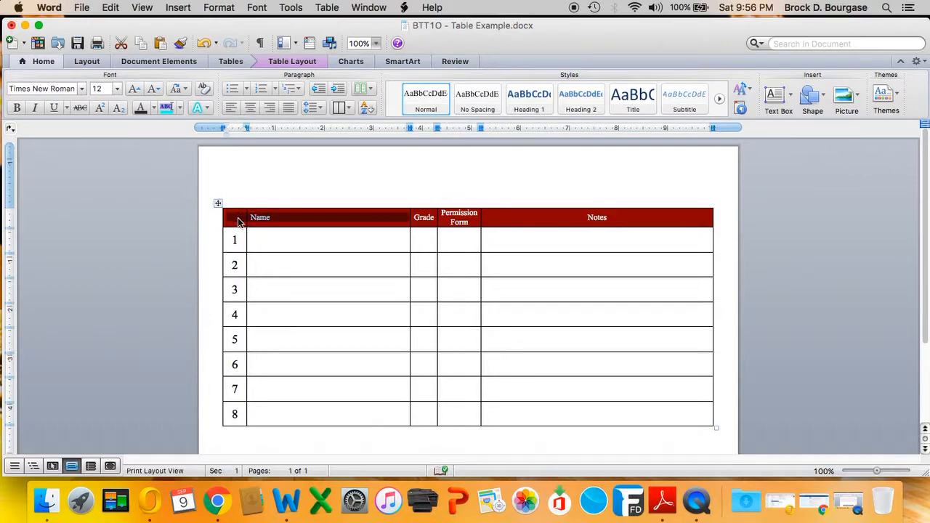
right_click(239, 222)
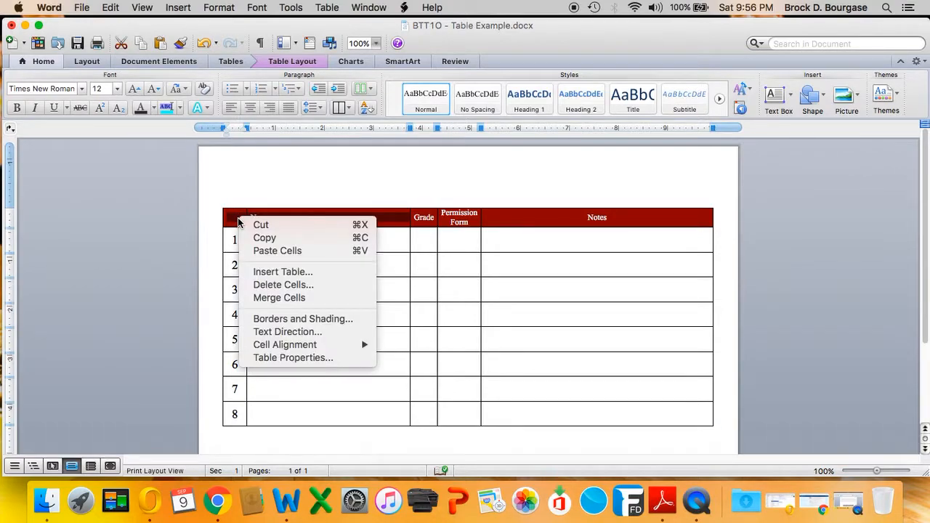
click(259, 297)
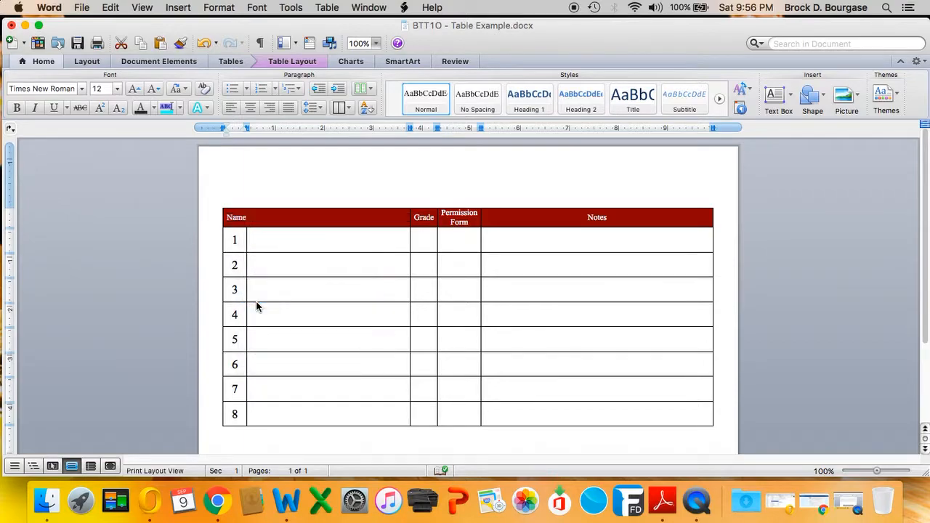
Centre the Name heading horizontally and vertically in its merged cell.
right_click(248, 222)
mouse_move(336, 350)
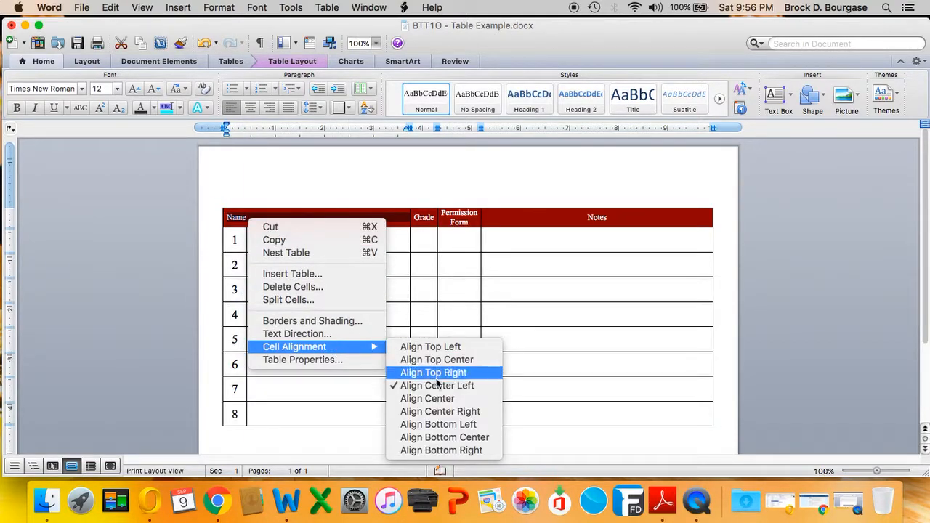
click(438, 402)
click(318, 243)
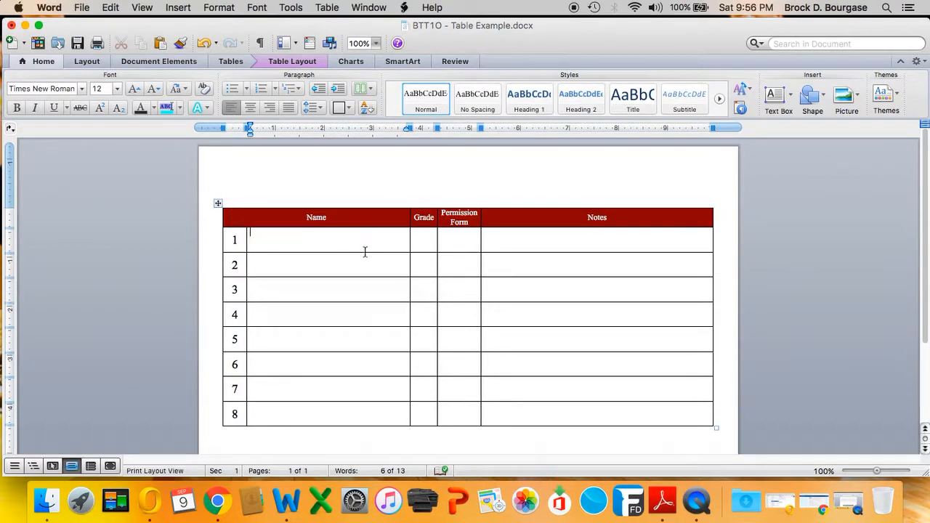
drag(366, 249, 368, 266)
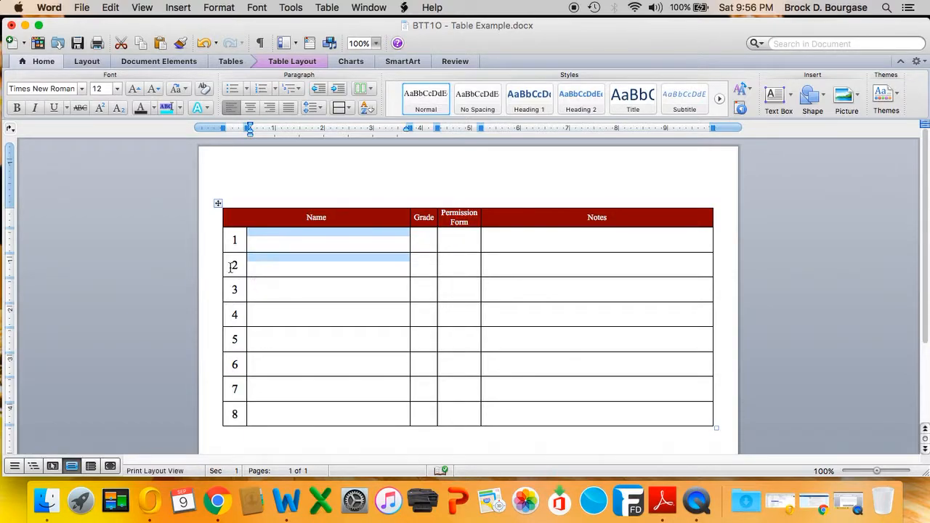
click(278, 236)
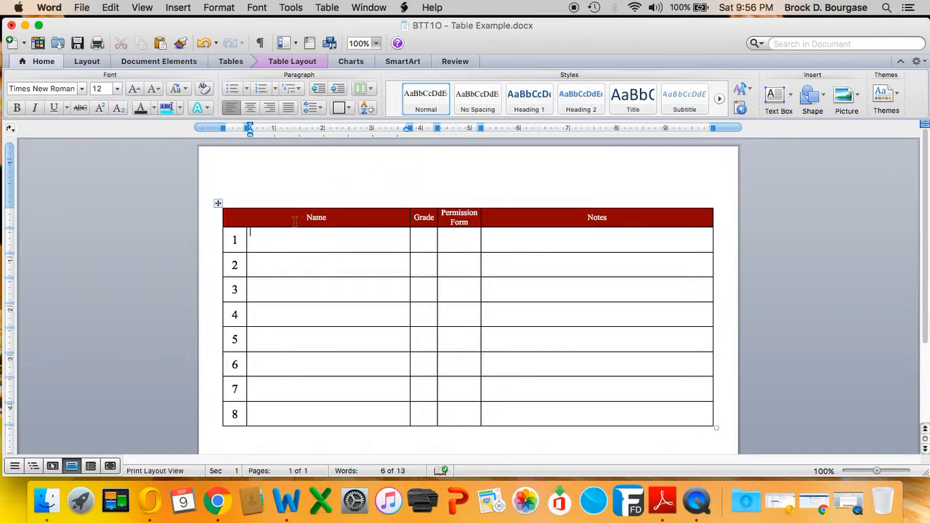
For the whole table, open the border settings and remove the outer borders on all four sides.
click(218, 204)
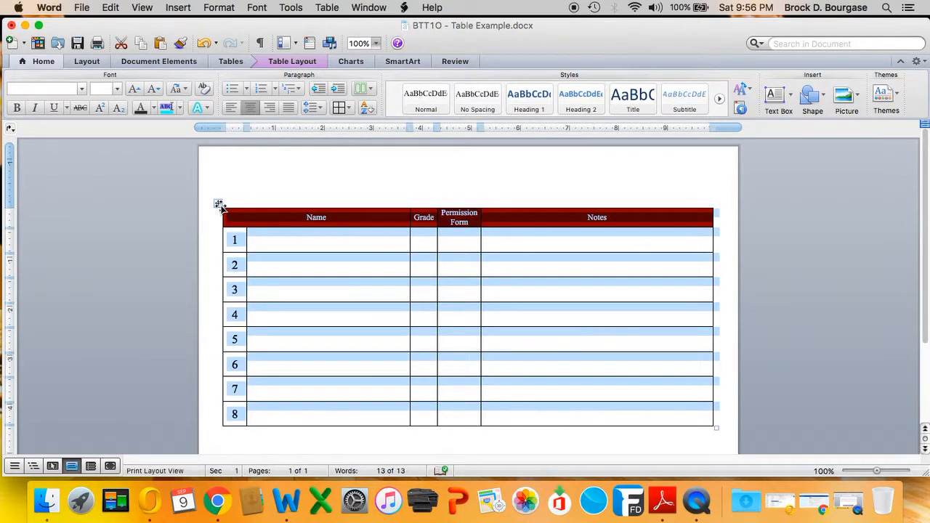
right_click(218, 204)
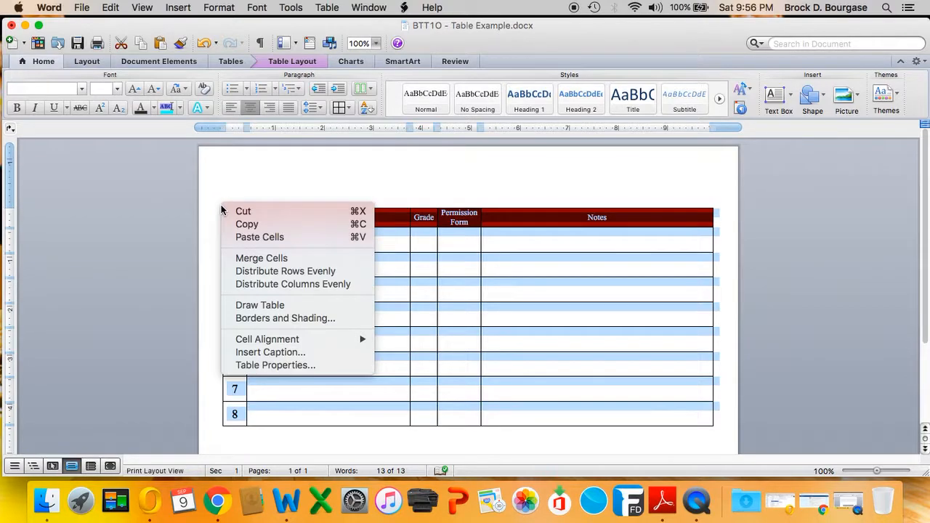
click(261, 319)
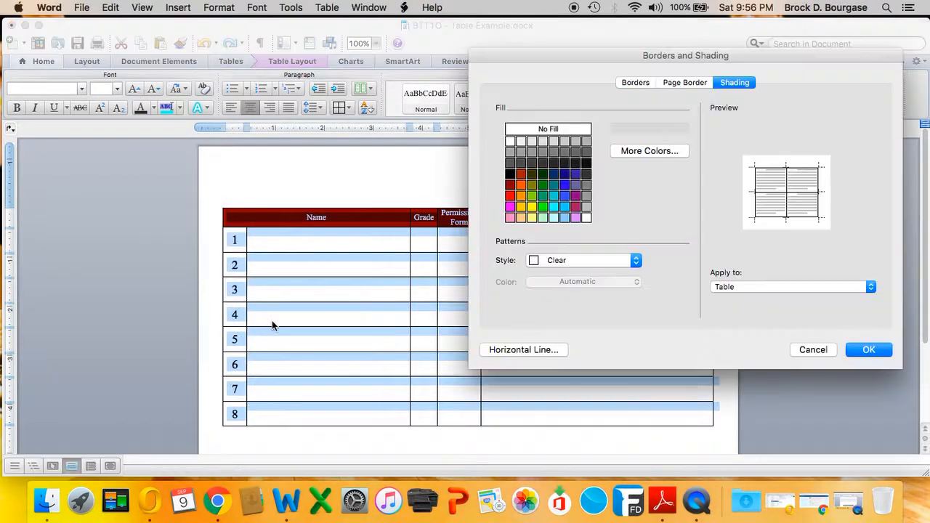
click(637, 82)
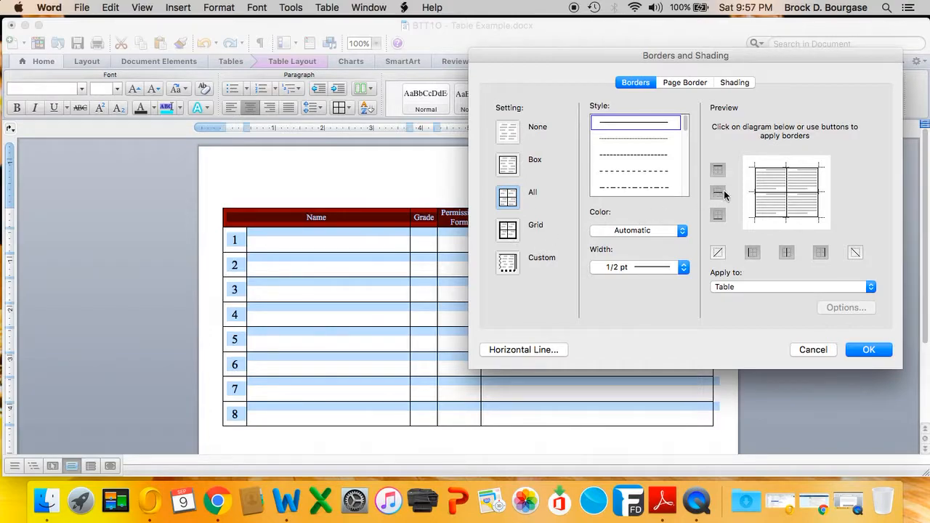
click(775, 220)
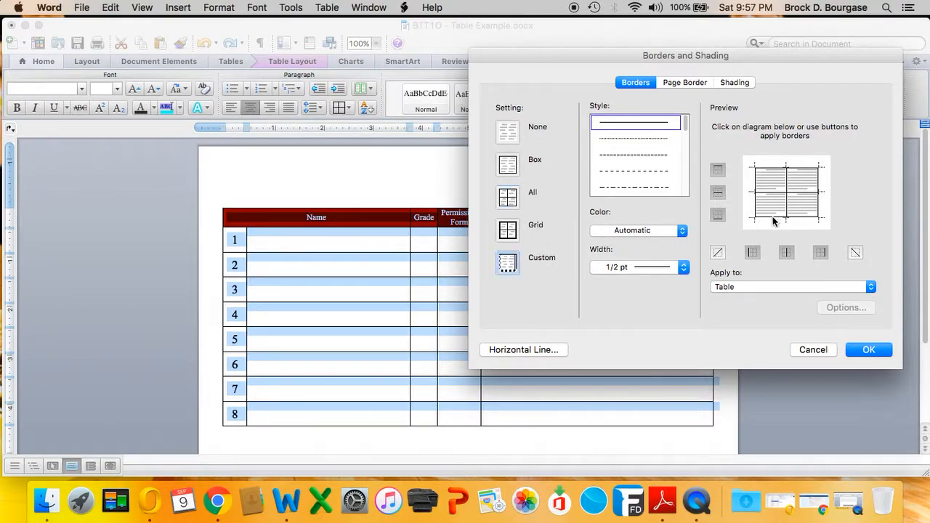
click(772, 219)
click(754, 210)
click(774, 168)
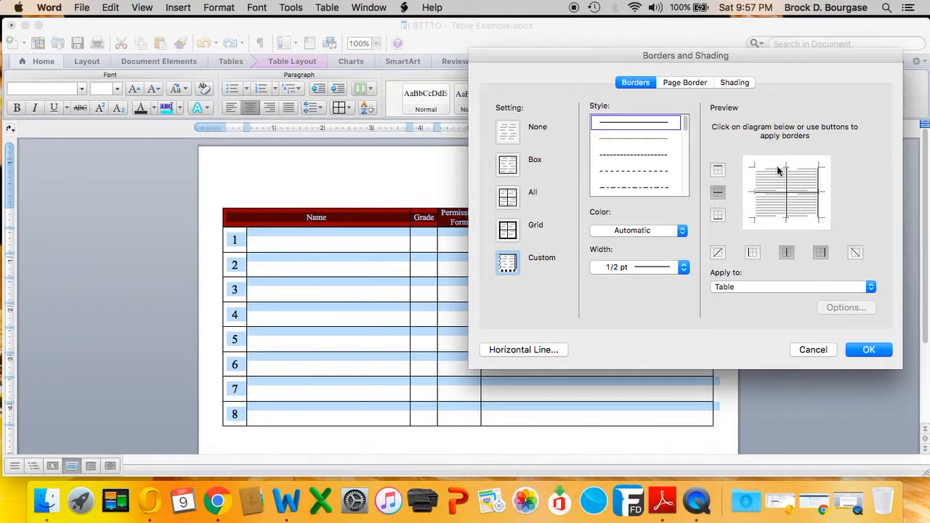
click(818, 178)
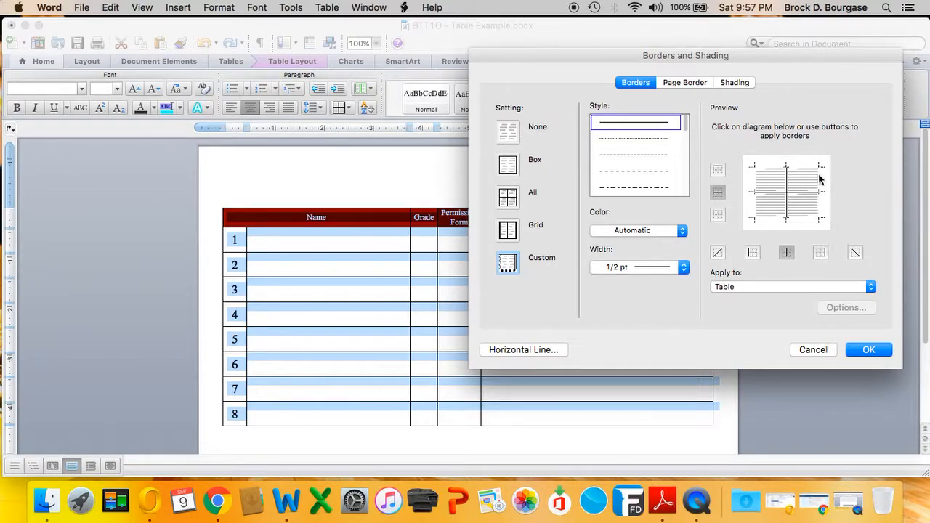
Set the border width to 3 pt and add a border along the table's bottom edge.
click(646, 268)
click(656, 354)
click(637, 229)
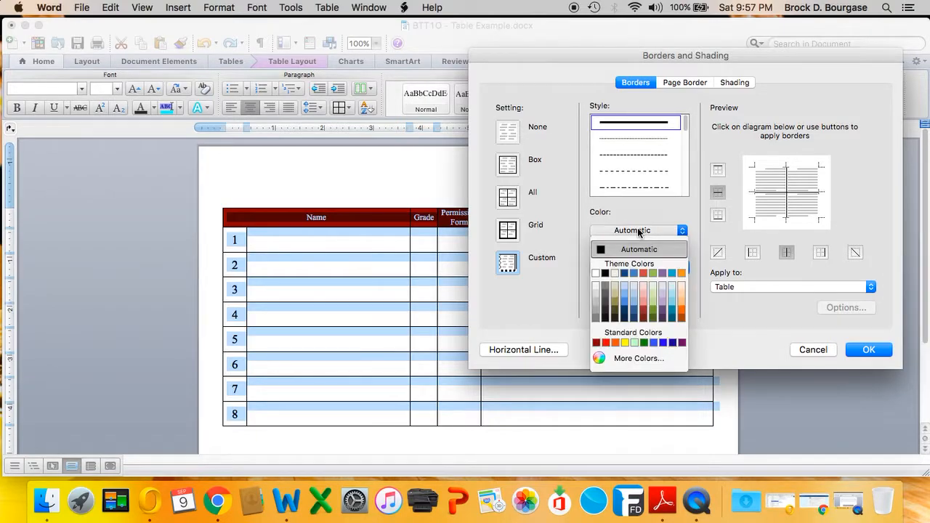
click(604, 308)
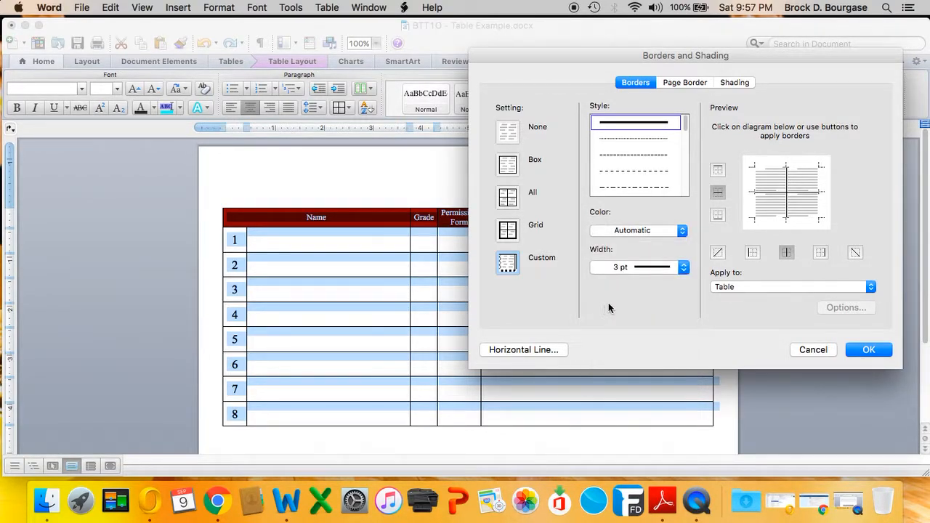
click(760, 216)
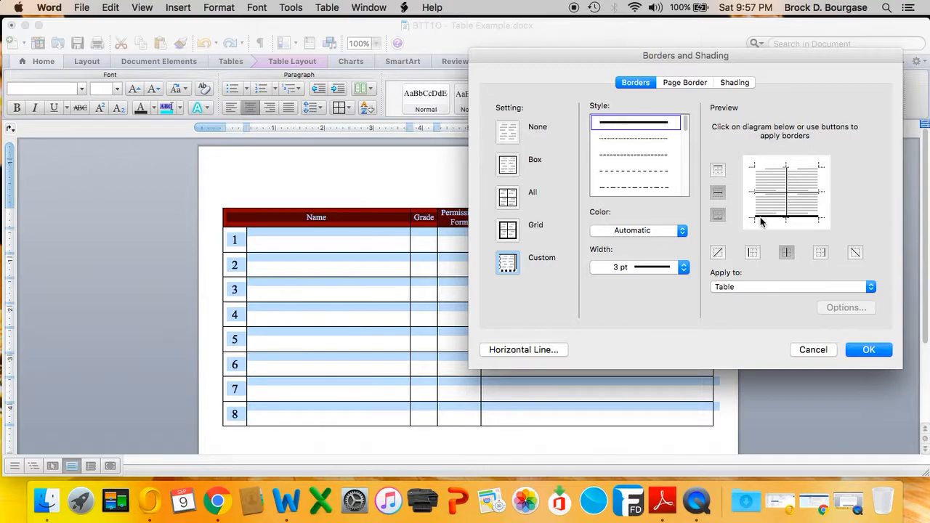
Change the border colour to dark grey and apply 3 pt borders to all four outer edges of the table.
click(645, 235)
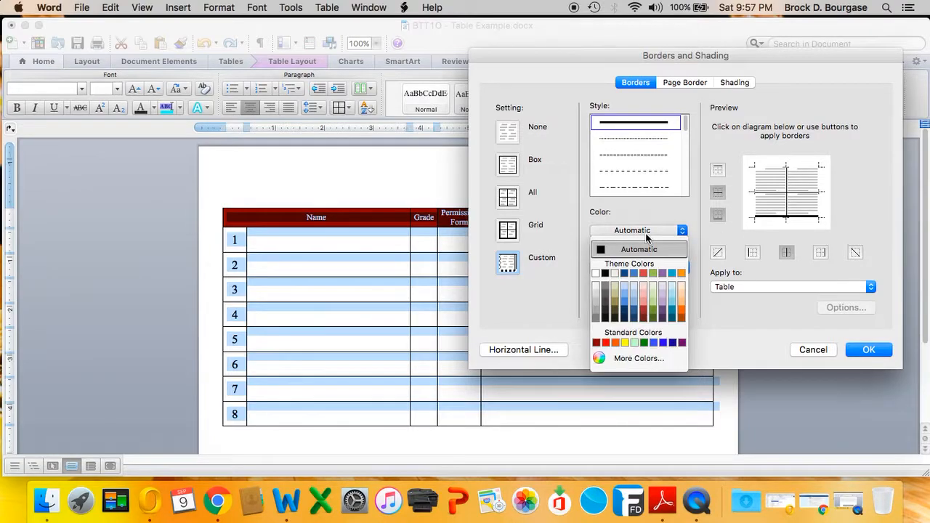
click(605, 301)
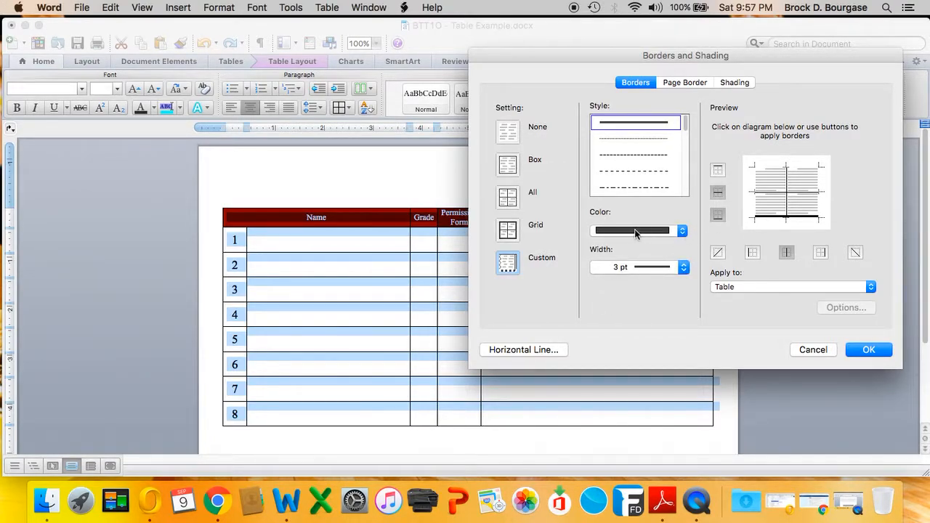
click(767, 215)
click(756, 211)
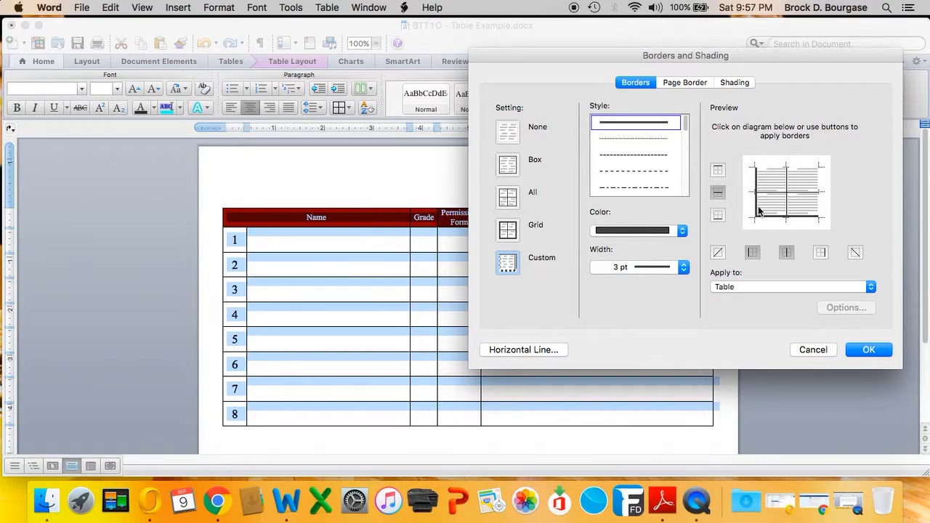
click(818, 207)
click(802, 171)
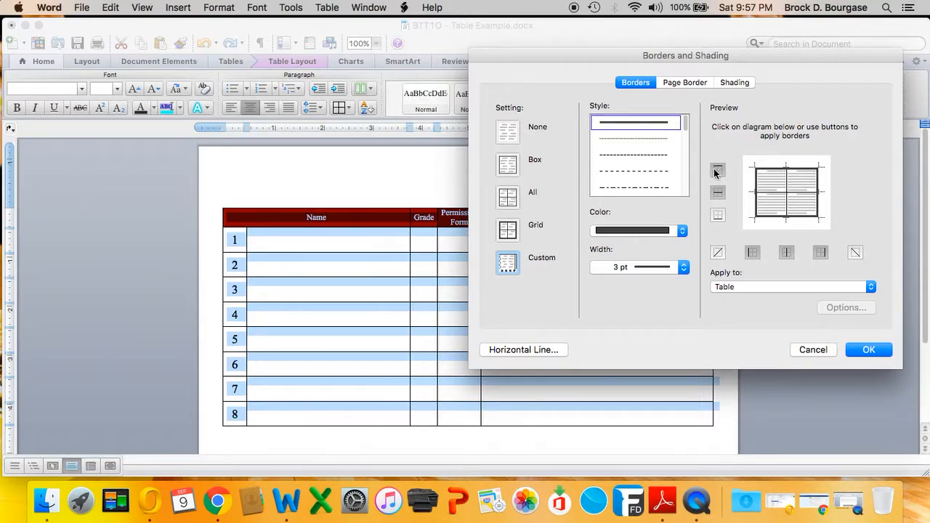
click(718, 216)
click(717, 217)
click(867, 349)
click(628, 335)
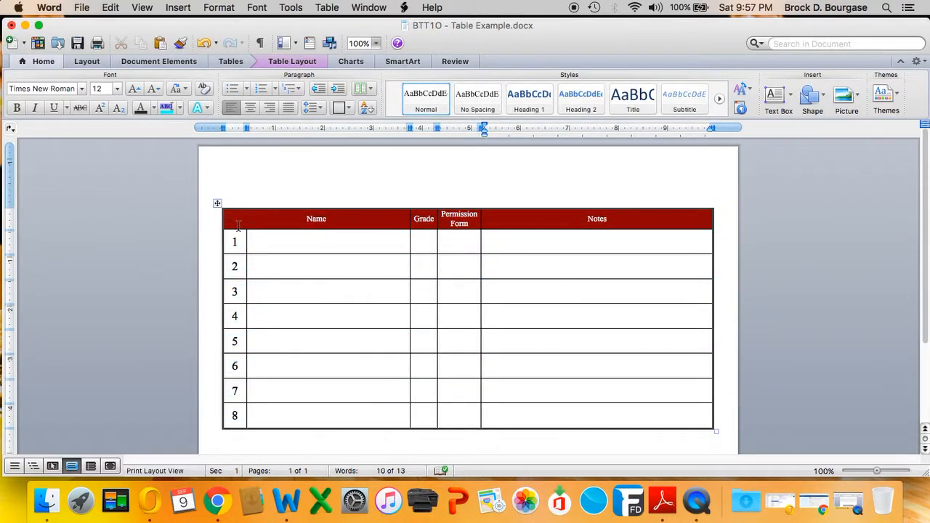
Give the heading row a grey 3 pt bottom border.
drag(237, 225, 573, 224)
right_click(572, 224)
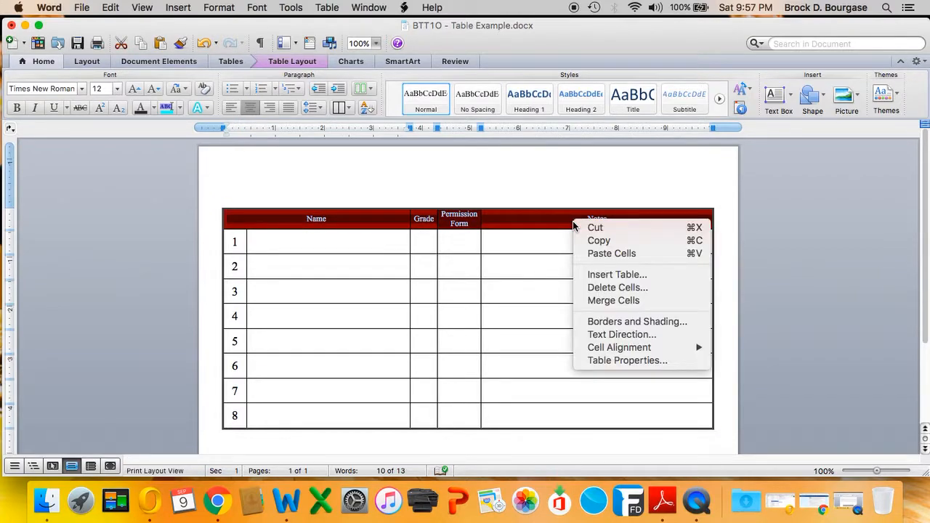
click(605, 321)
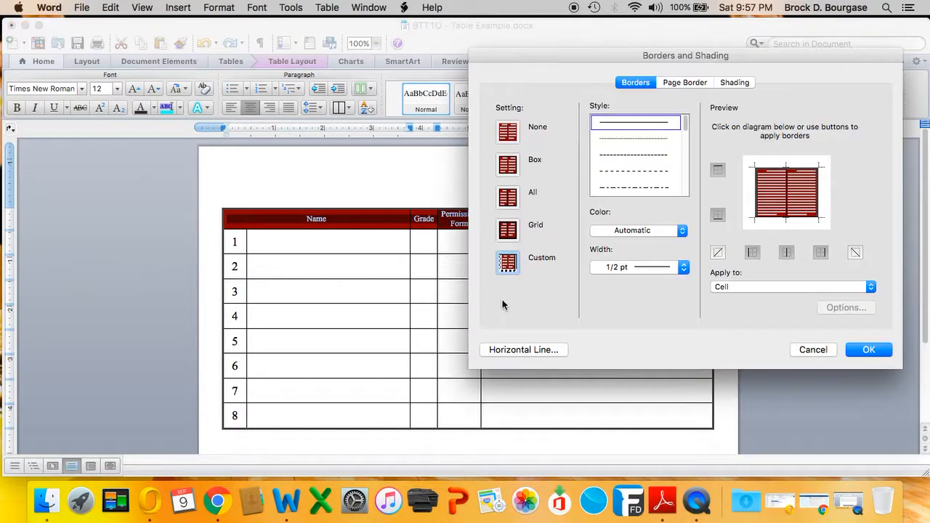
click(658, 230)
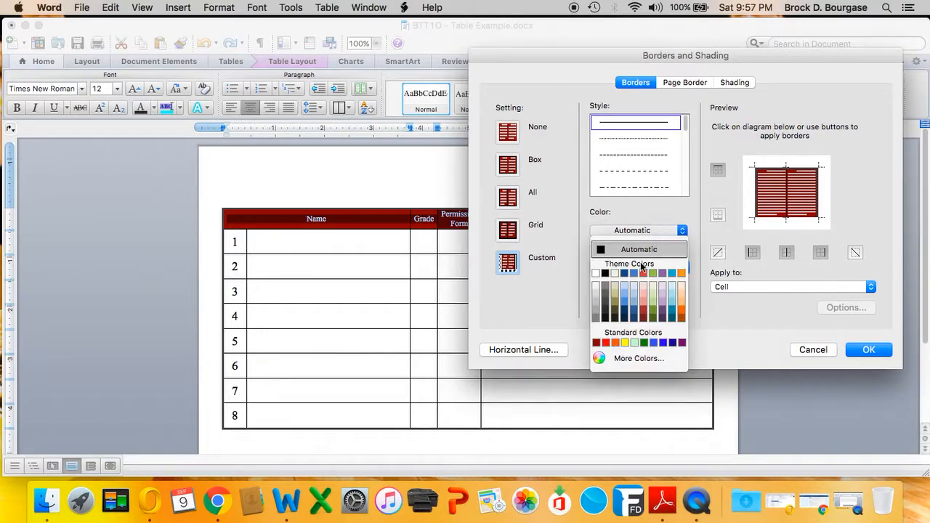
click(593, 318)
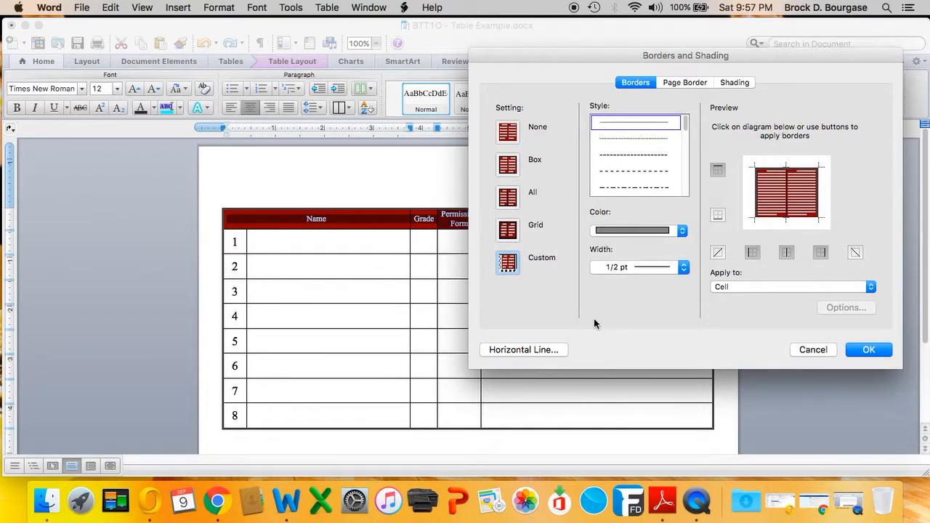
click(652, 266)
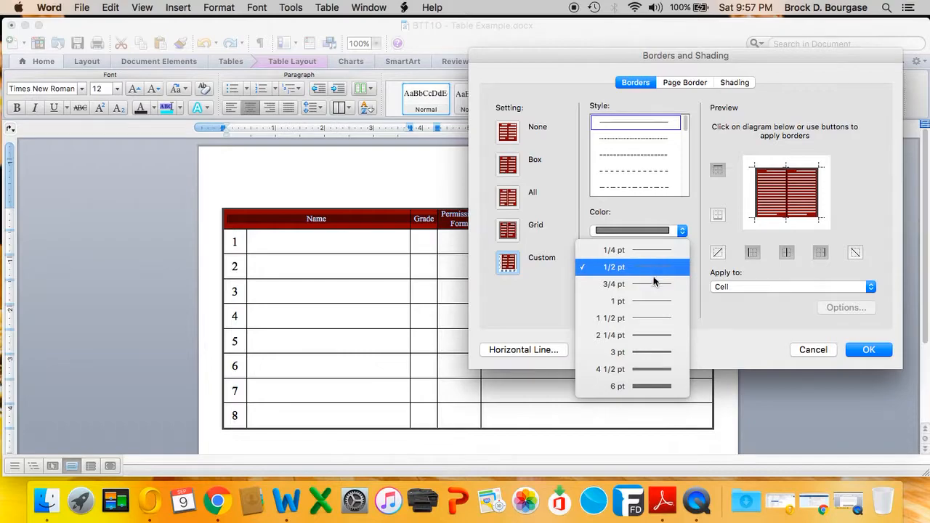
click(650, 351)
click(717, 215)
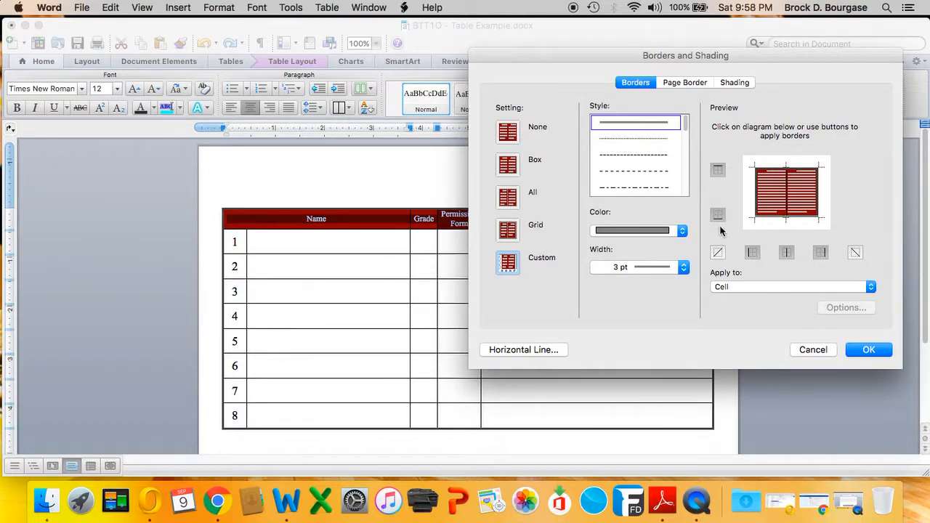
click(868, 350)
click(587, 256)
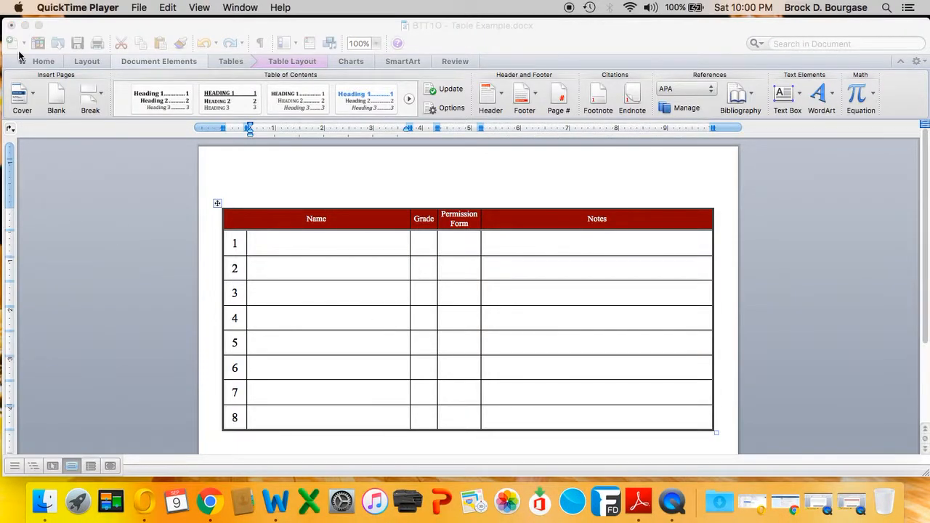
click(31, 62)
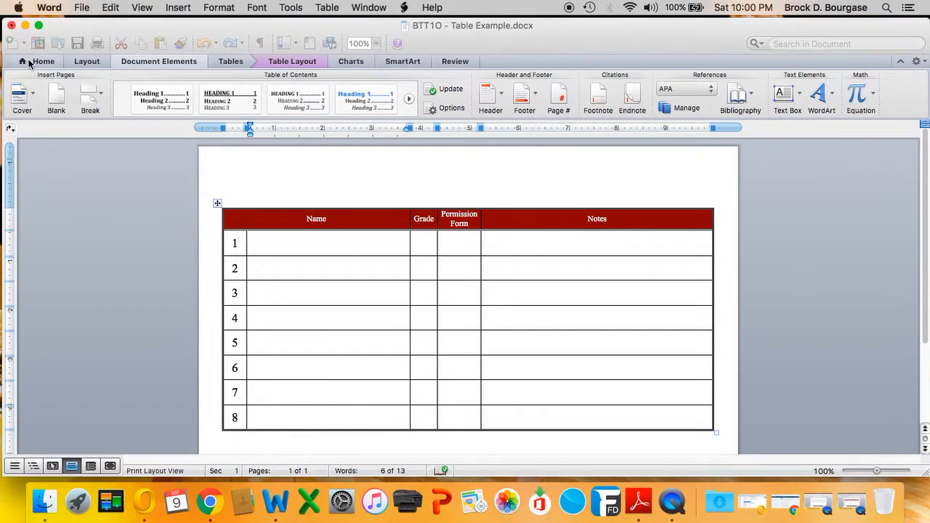
click(36, 63)
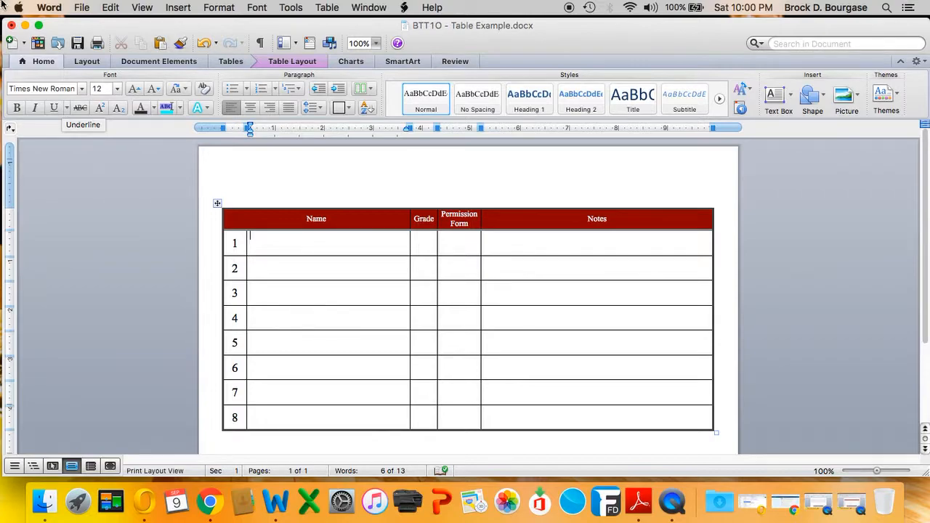
click(135, 5)
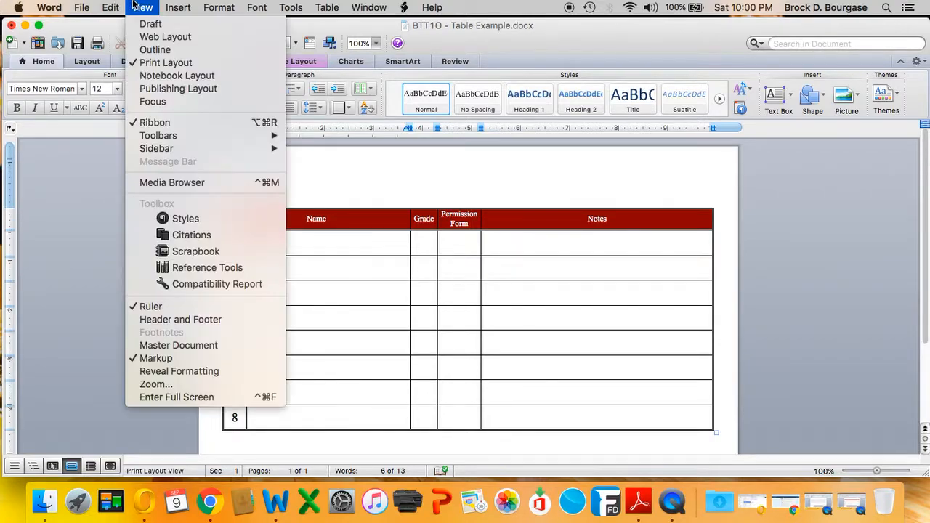
click(207, 325)
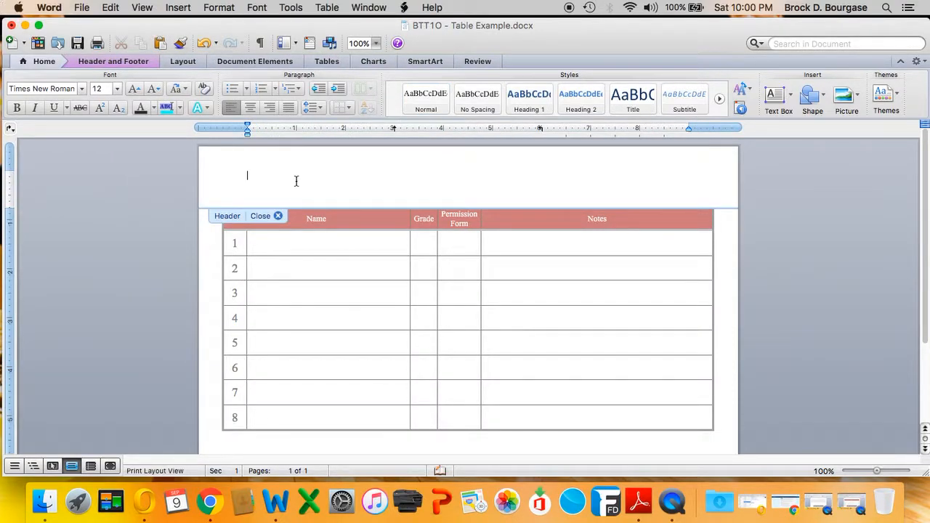
double_click(295, 254)
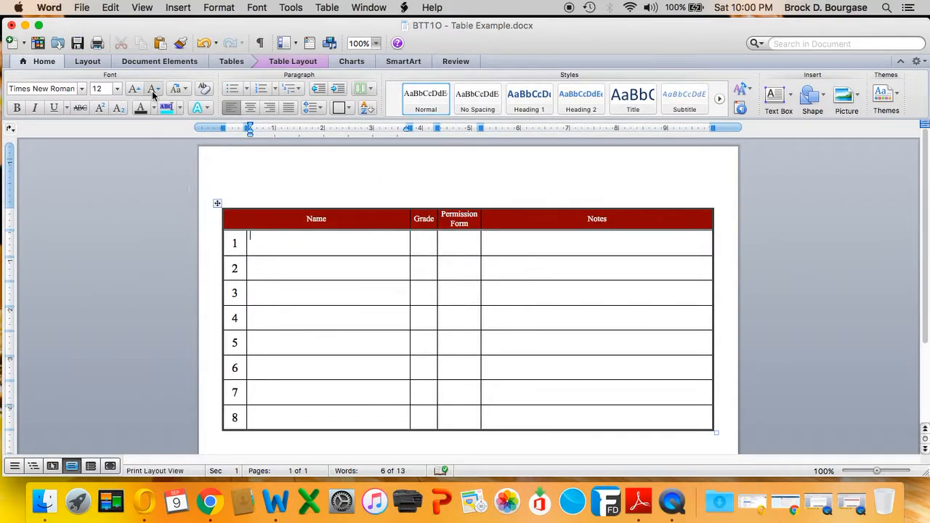
click(165, 62)
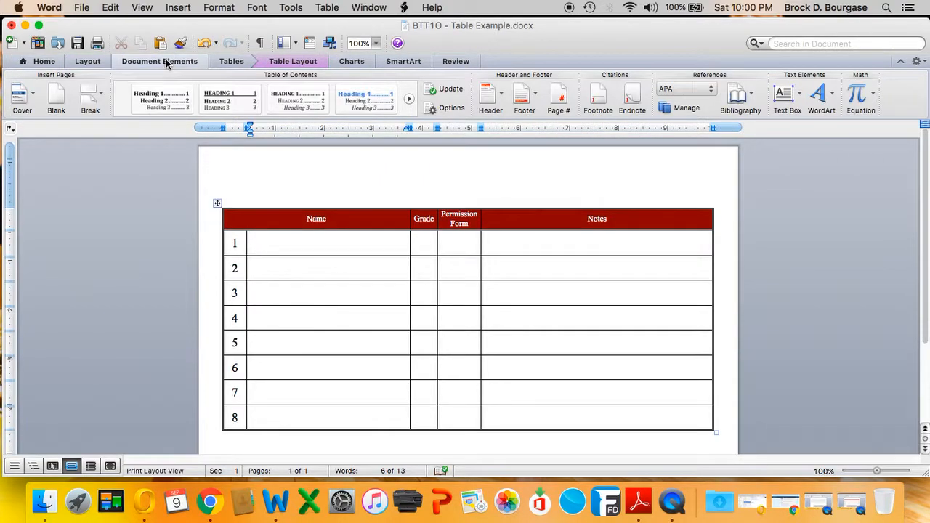
click(493, 104)
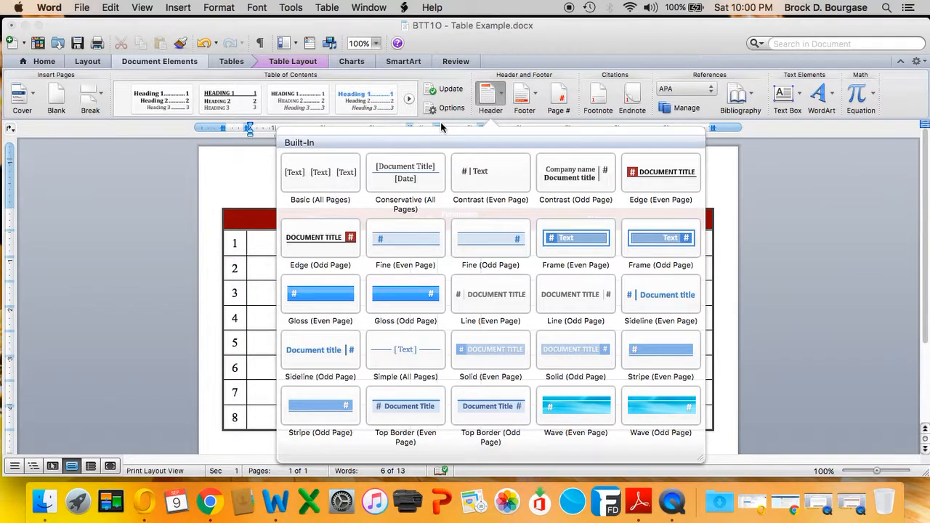
click(257, 181)
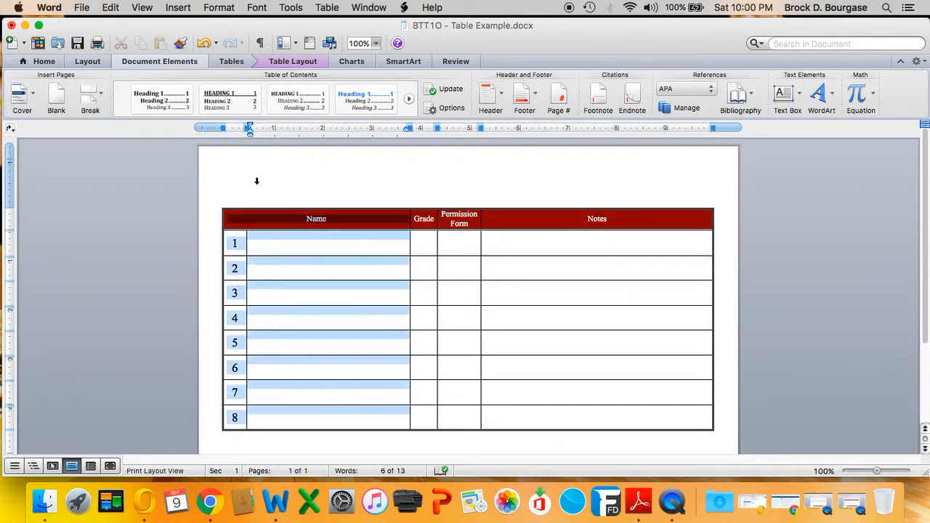
click(279, 244)
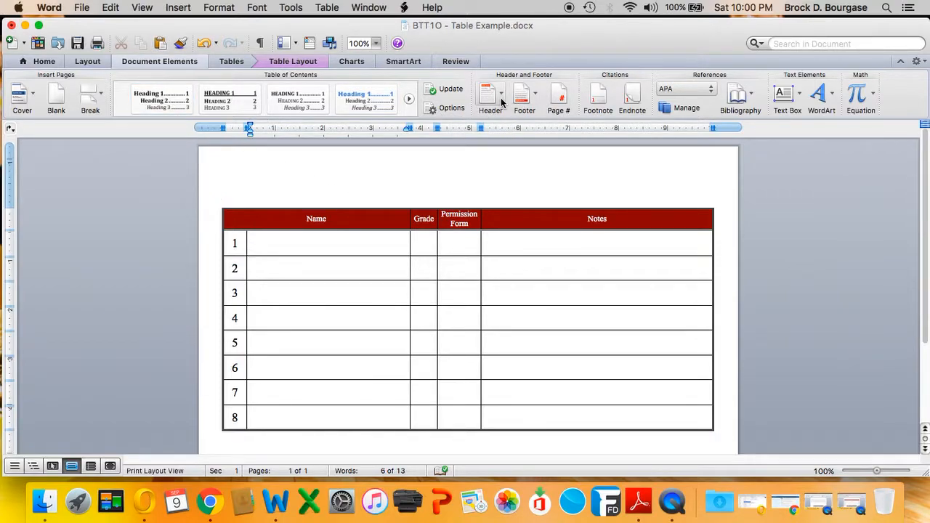
Open the page header and enter the title "Humberside Girls Basketball Team Sign-Up".
click(179, 8)
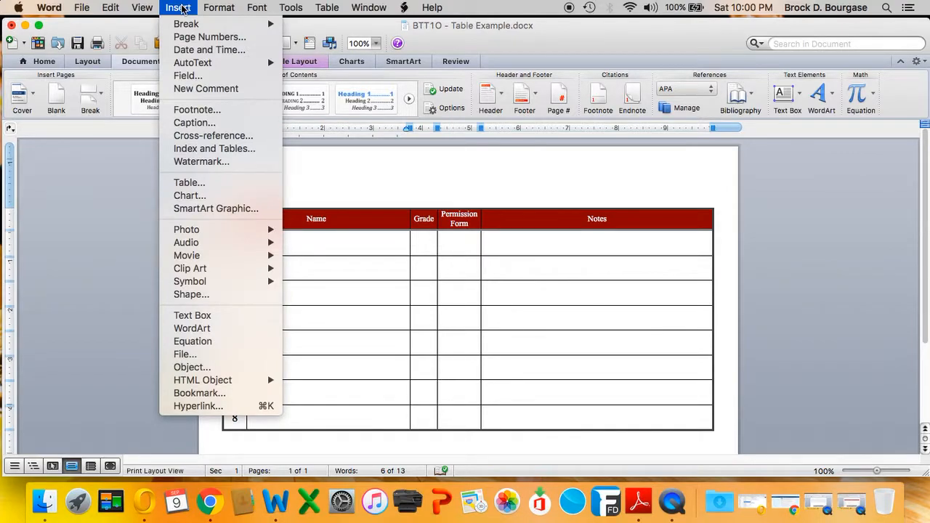
mouse_move(143, 8)
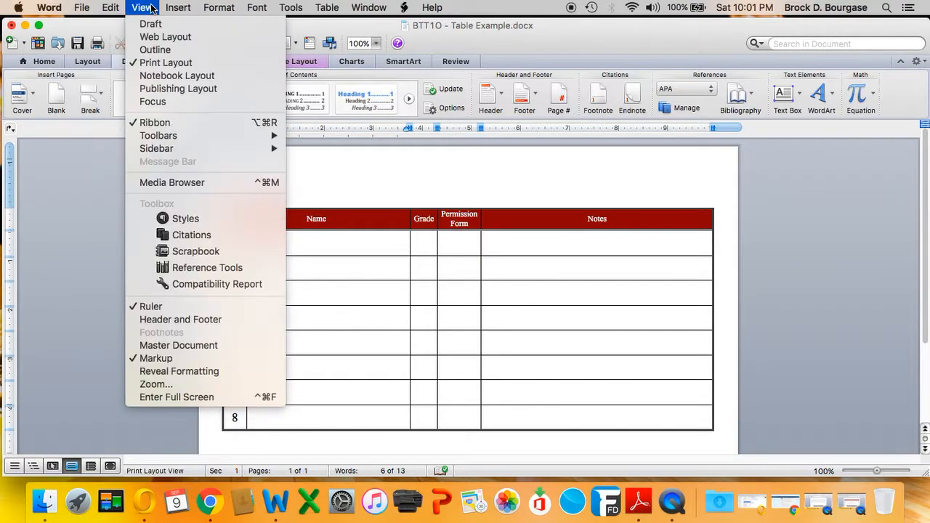
click(183, 319)
text(Humberside Girls Basketball Team Sign-Up)
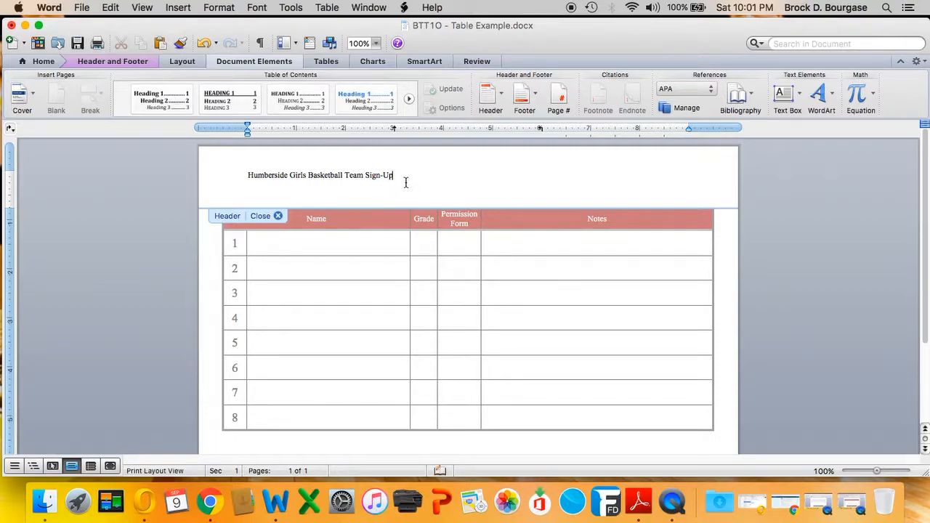
drag(405, 182, 253, 174)
right_click(258, 175)
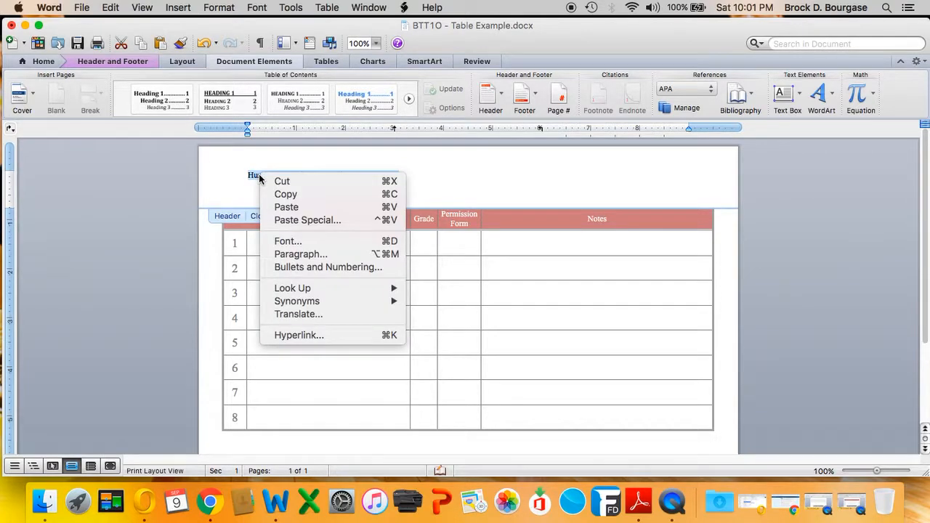
click(244, 185)
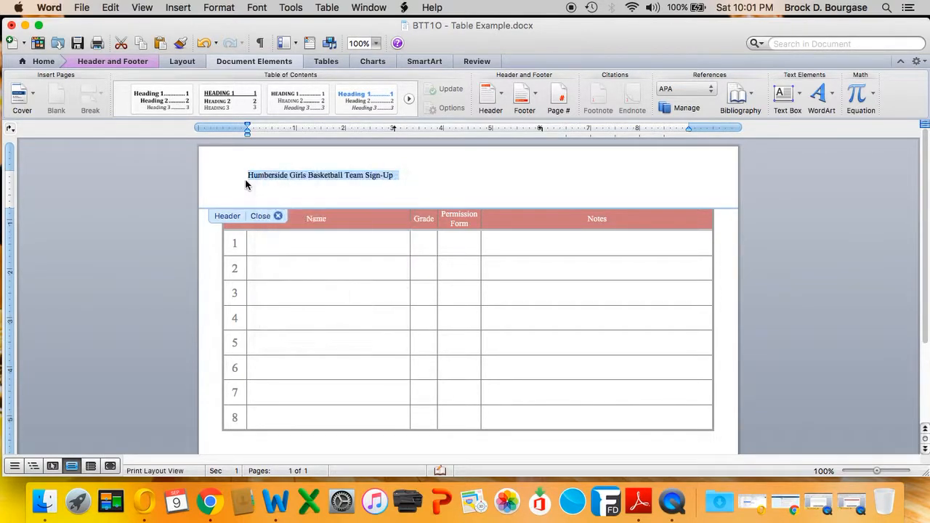
Set the header's distance from the top of the page to 0.75.
click(112, 61)
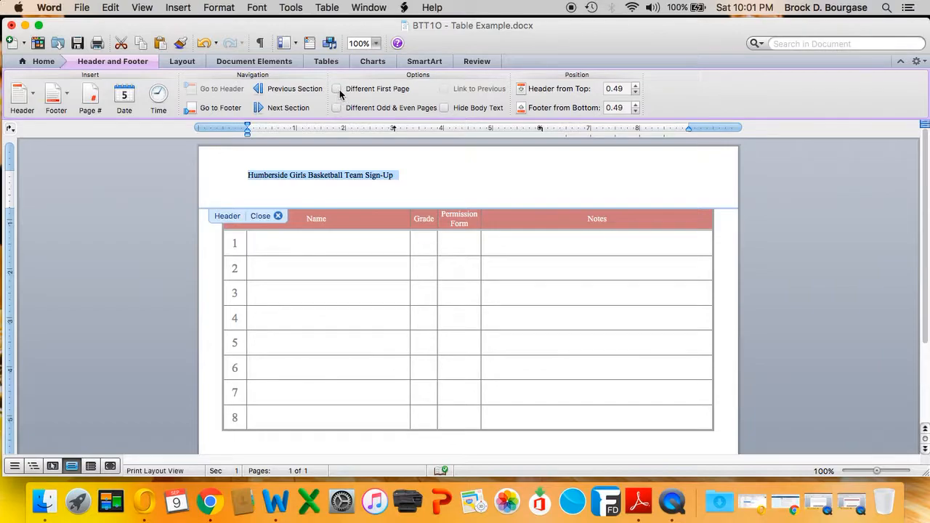
click(179, 63)
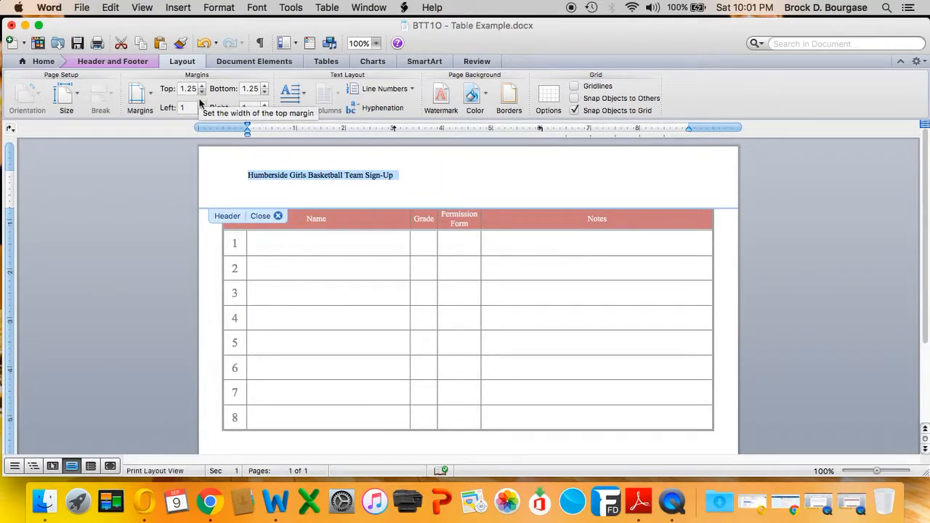
click(127, 62)
click(635, 88)
click(635, 88)
click(635, 88)
click(635, 88)
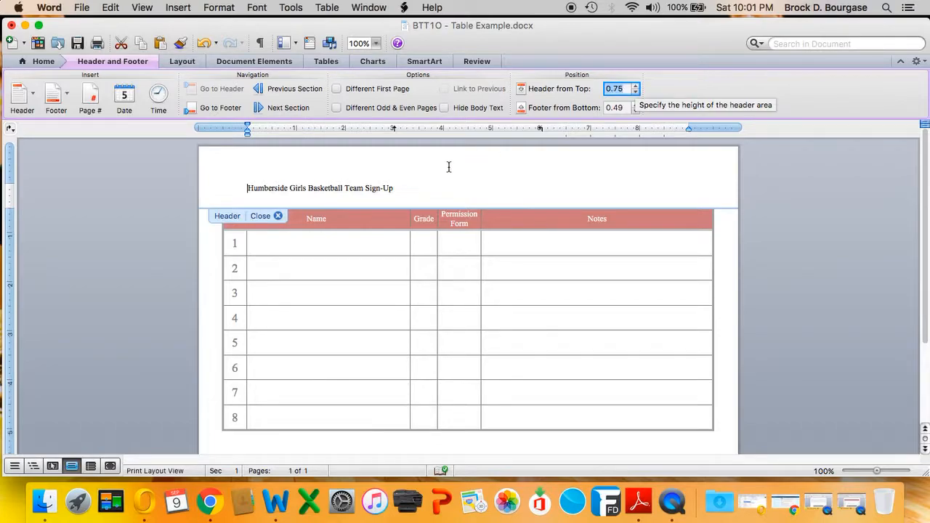
Centre the header title and format it as 18 pt, bold and underlined.
click(506, 162)
drag(443, 191, 198, 192)
key(super+e)
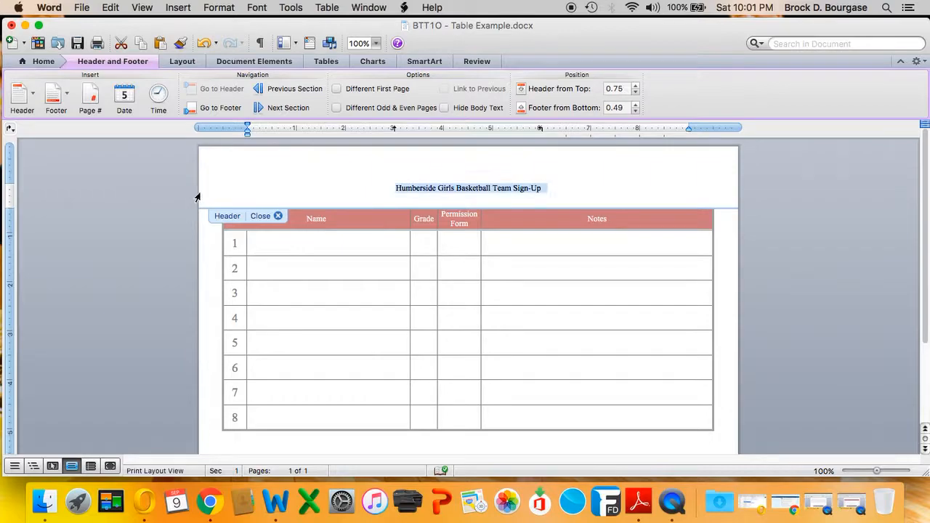
click(42, 61)
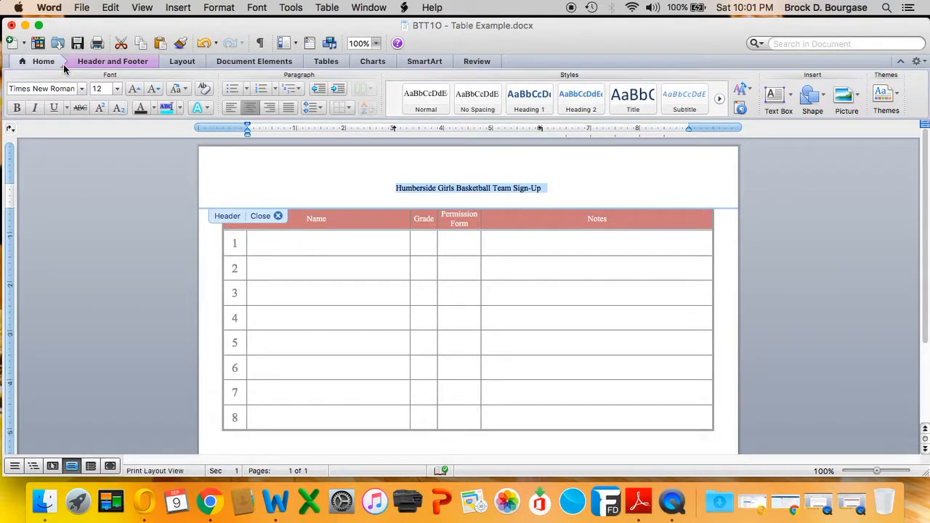
click(117, 89)
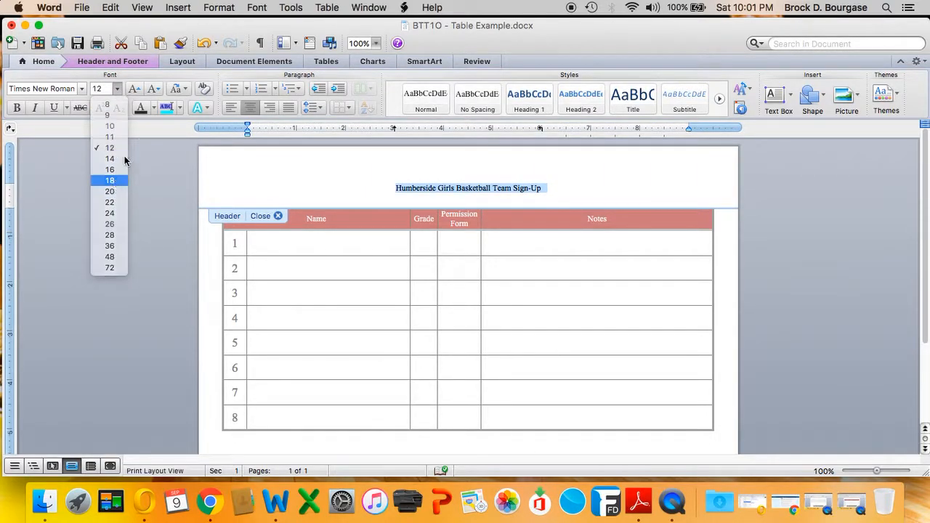
click(109, 180)
click(16, 108)
click(59, 108)
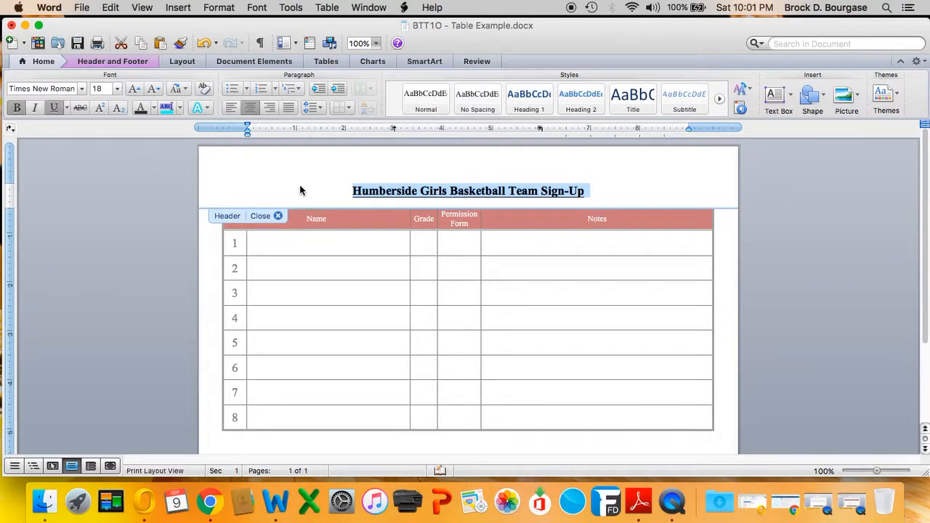
click(396, 209)
Insert the picture "HCI Husky Logo.gif" from the Desktop into the page footer.
scroll(393, 218, down, 2)
scroll(393, 223, down, 3)
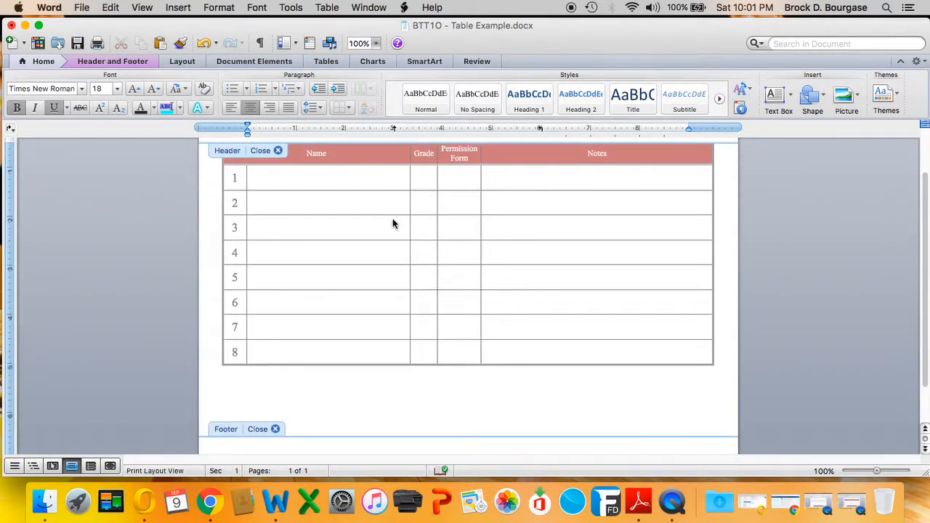
click(432, 438)
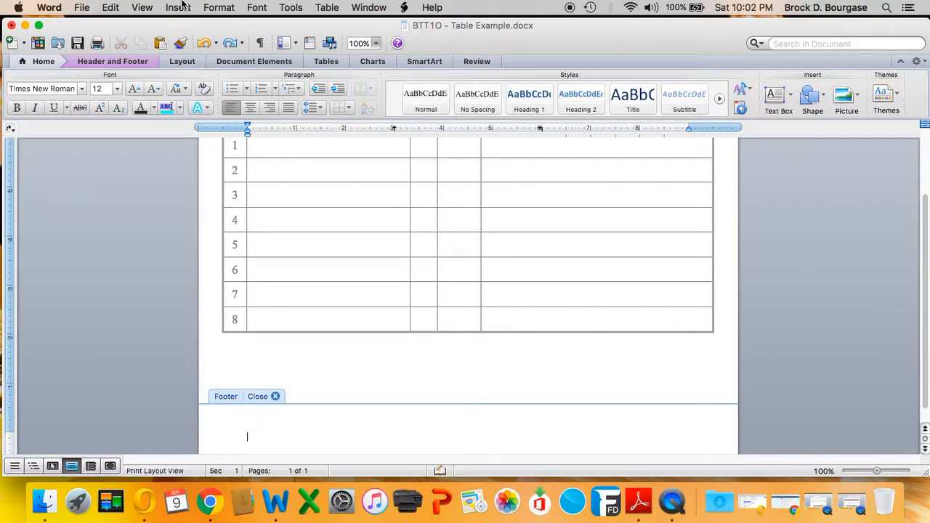
click(178, 7)
mouse_move(218, 229)
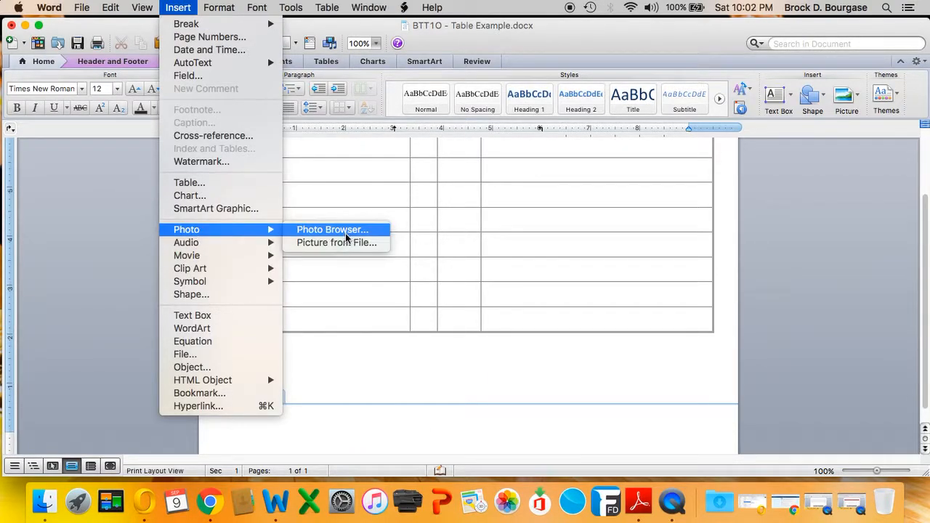
click(345, 243)
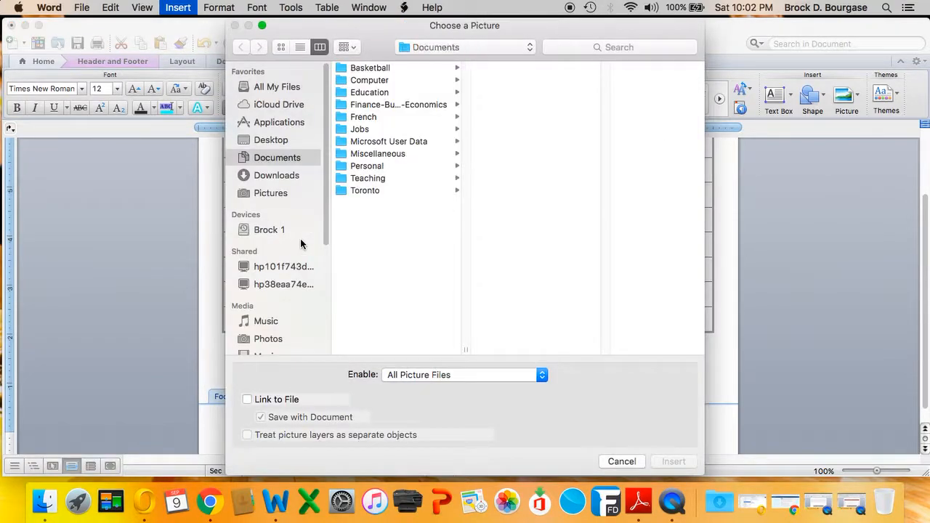
click(279, 144)
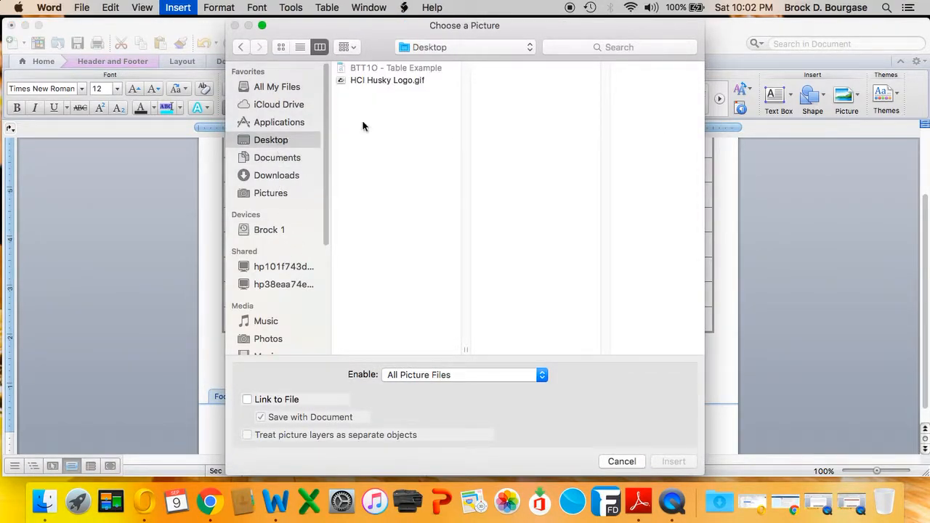
double_click(404, 80)
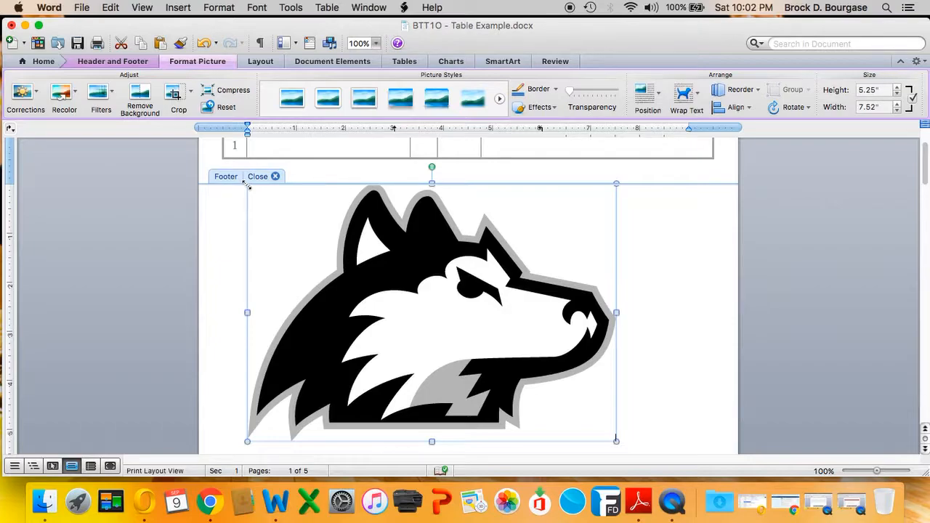
Shrink the footer logo to about 1.24" high by 1.77" wide and centre it.
drag(247, 185, 528, 385)
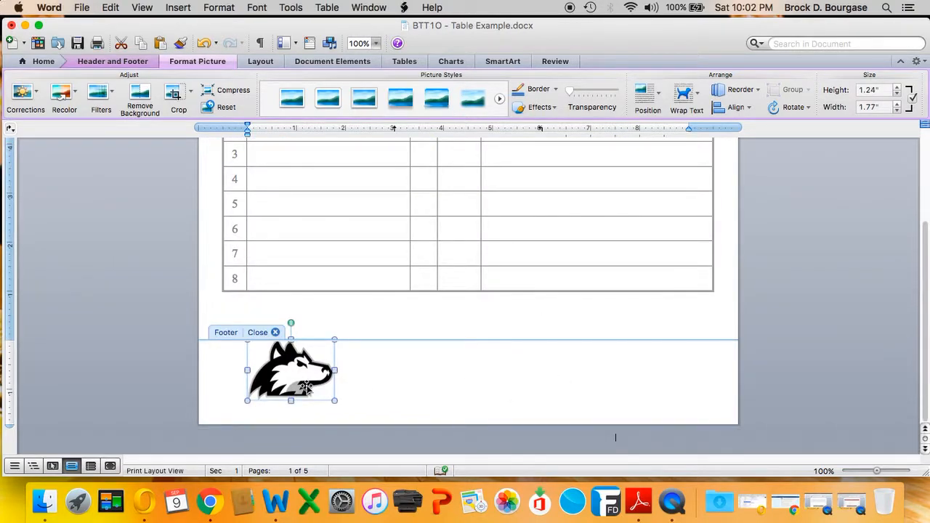
key(super+e)
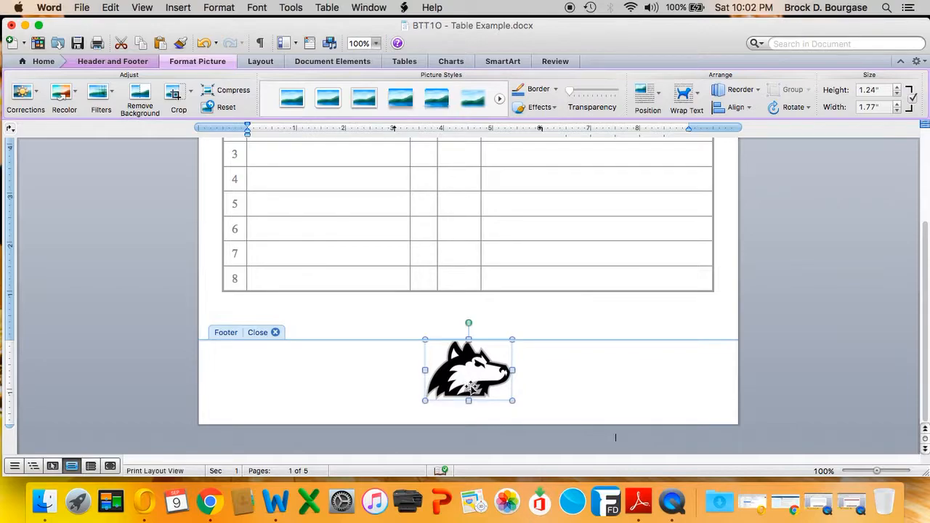
Set the footer logo's absolute height to 0.75" in its picture formatting.
right_click(478, 392)
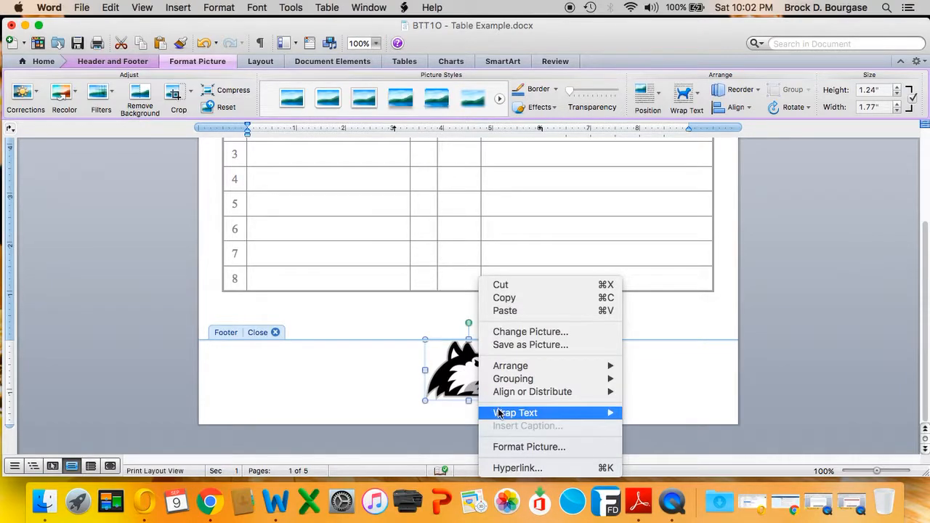
click(508, 446)
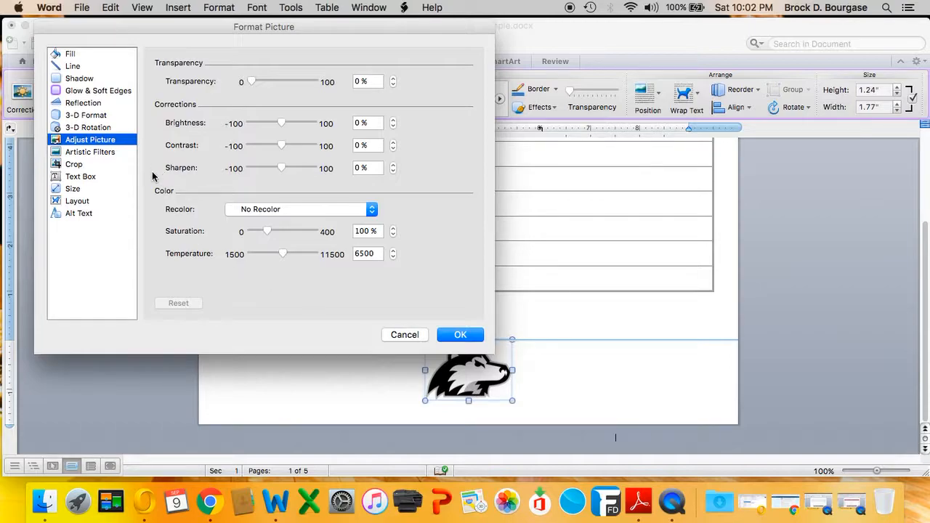
click(88, 190)
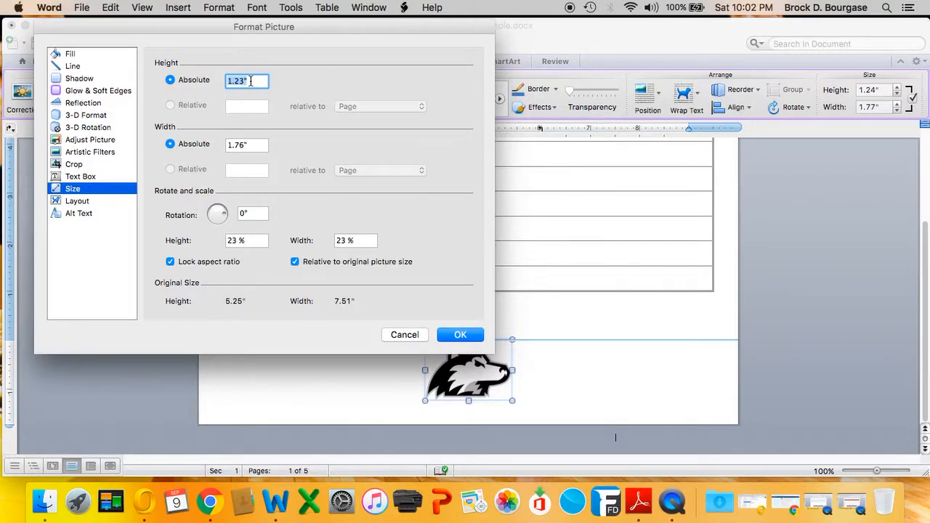
text(0.75)
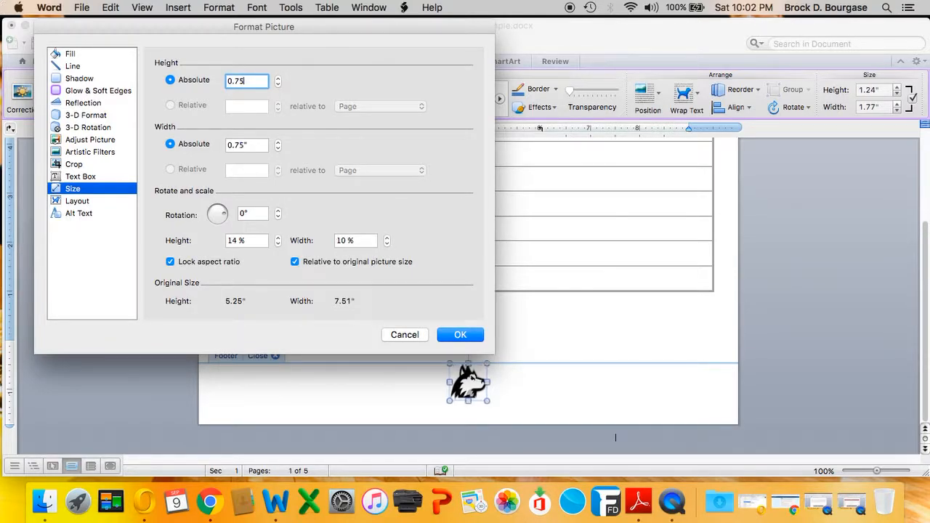
click(455, 334)
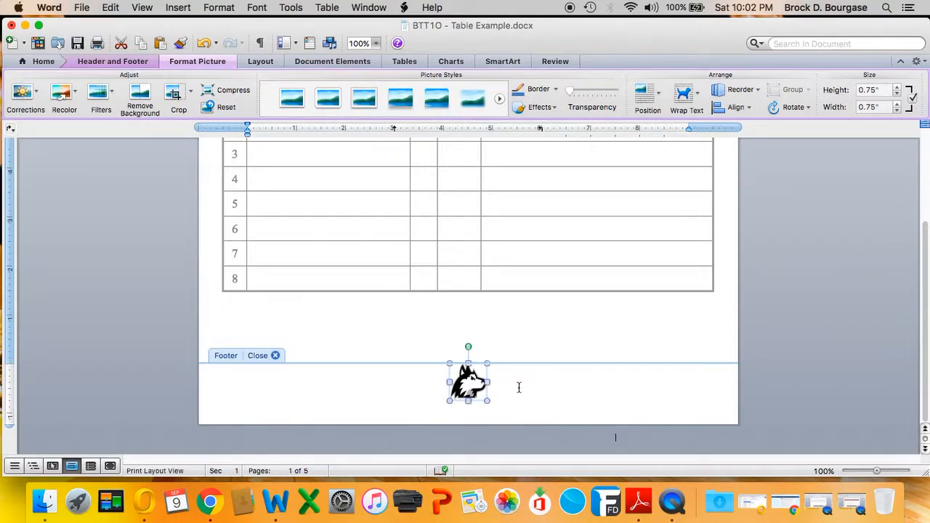
Stretch the footer logo slightly wider on both sides to correct its squeezed proportions.
click(472, 385)
drag(485, 382, 495, 382)
click(452, 387)
drag(445, 382, 443, 382)
click(516, 382)
Return to the document body and add two rows at the end of the table, below row 8.
scroll(490, 304, up, 3)
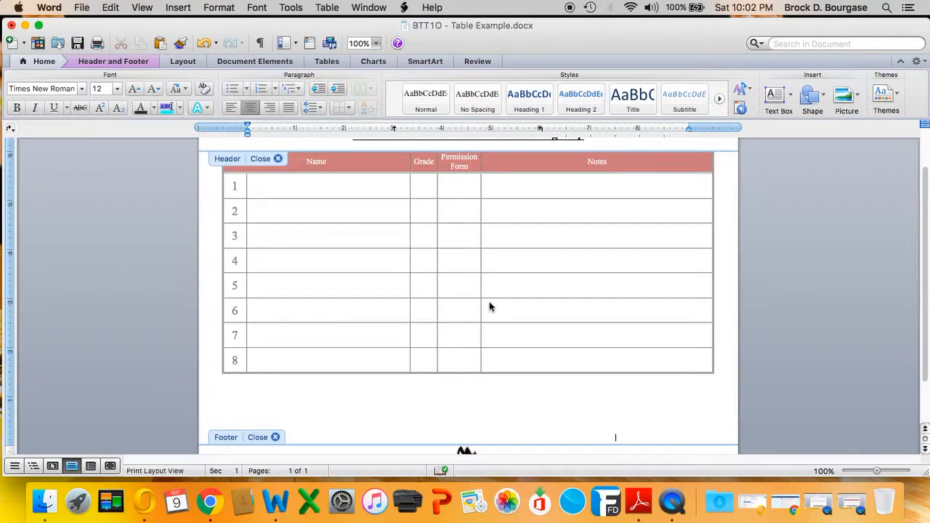
scroll(463, 276, up, 1)
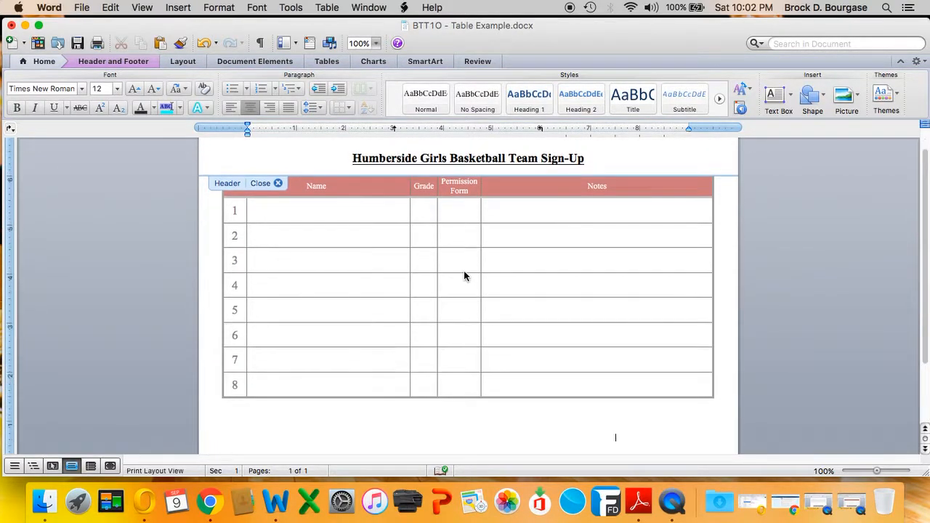
scroll(505, 336, down, 2)
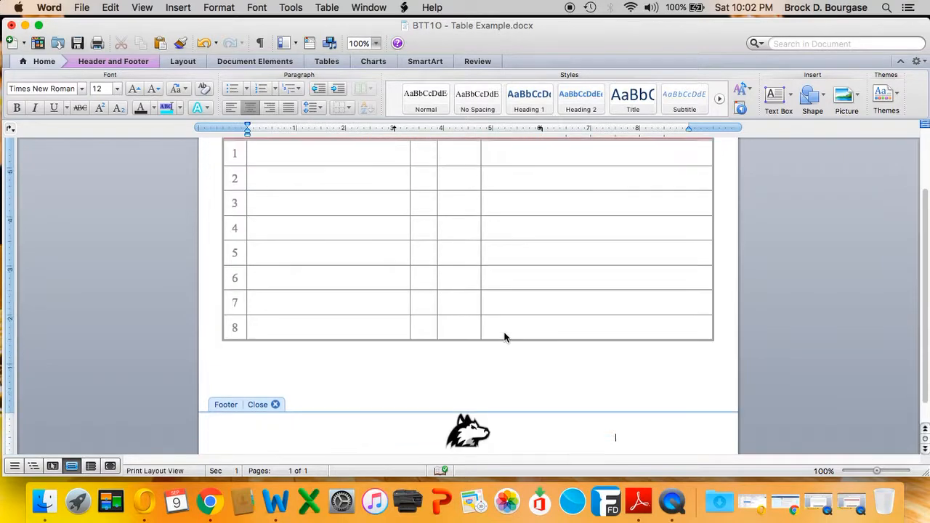
double_click(511, 326)
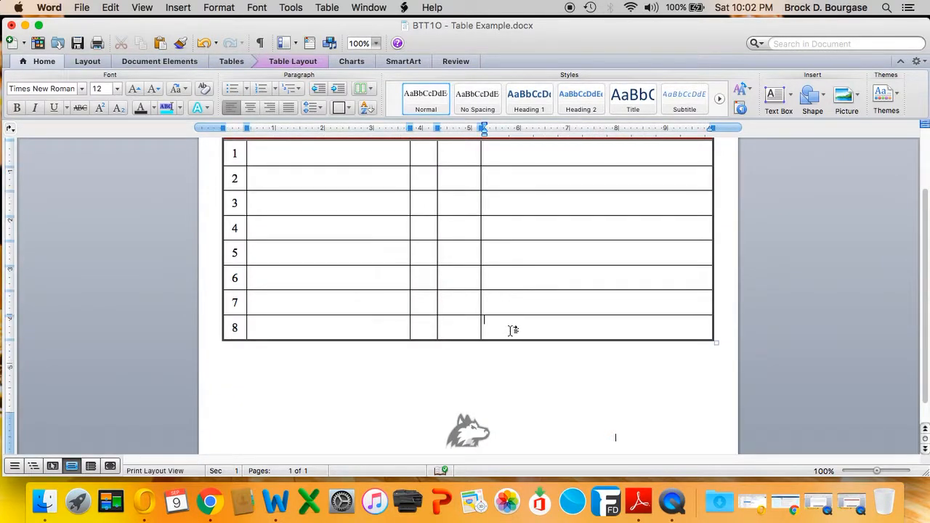
key(Tab)
key(Tab)
key(Tab)
key(Tab)
key(Tab)
key(Tab)
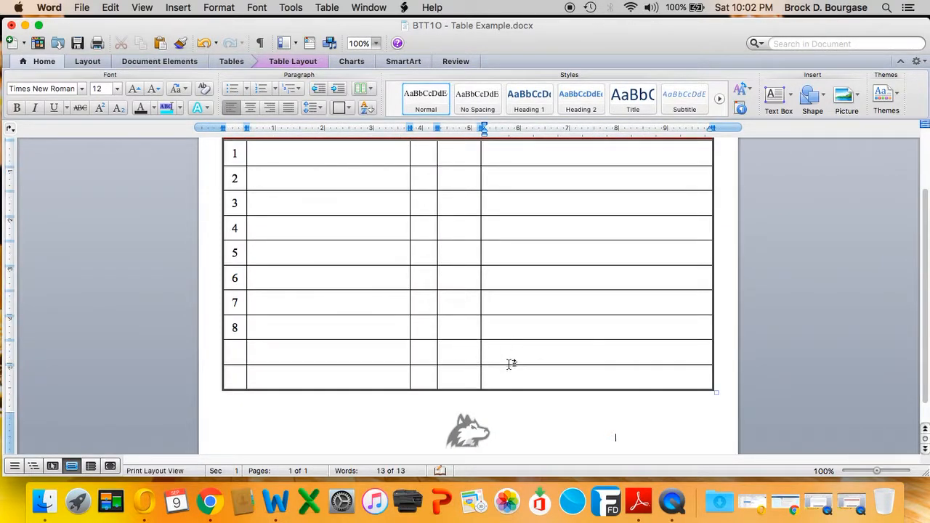
Number the two new table rows 9 and 10 in the first column.
click(502, 377)
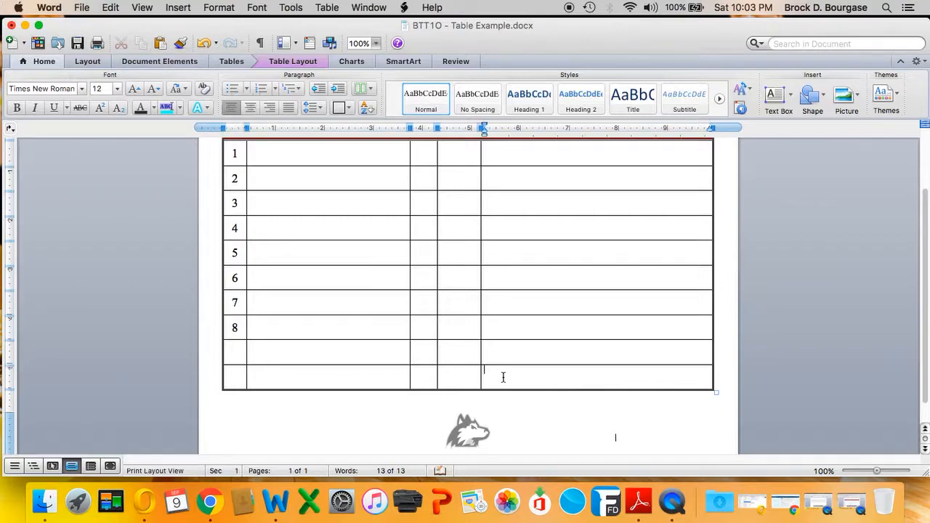
click(231, 353)
text(9)
click(235, 384)
text(10)
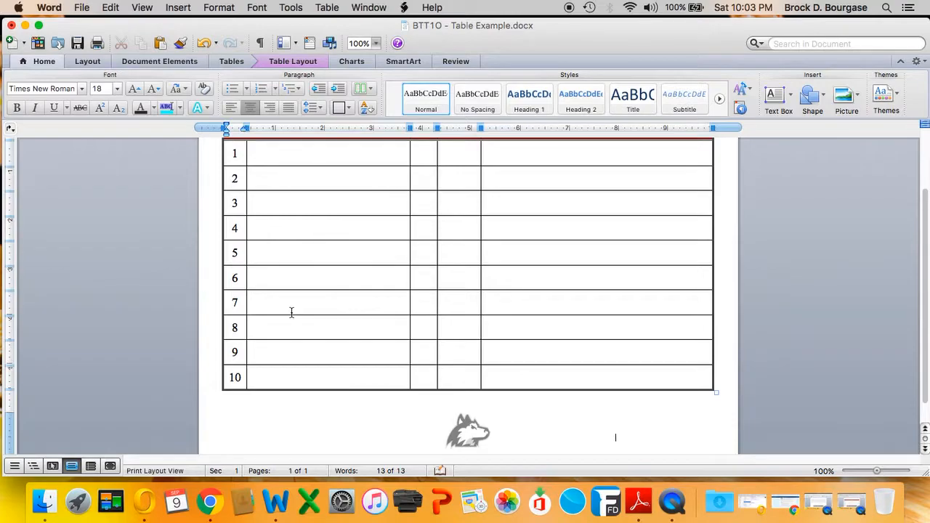
Set the font size of the table's heading row text to 18 pt.
scroll(297, 313, up, 3)
drag(345, 196, 346, 206)
drag(623, 198, 340, 201)
click(117, 89)
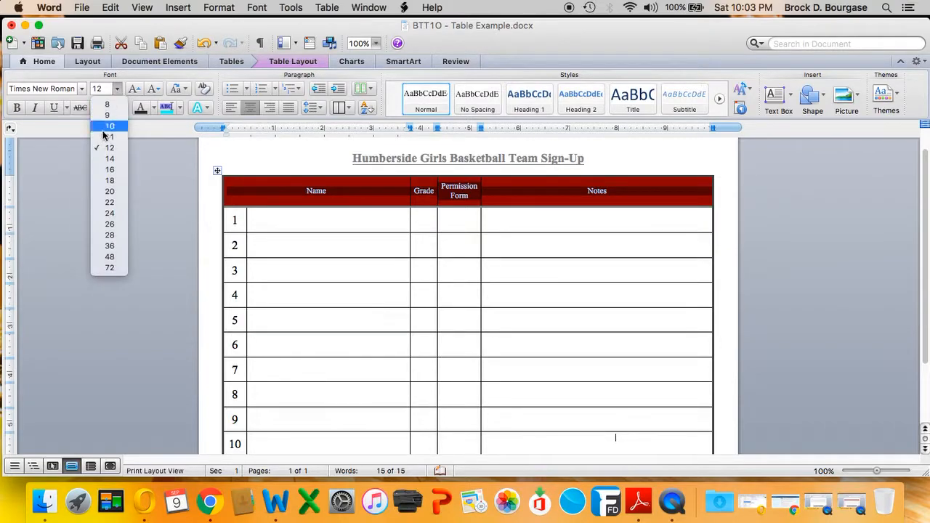
click(110, 181)
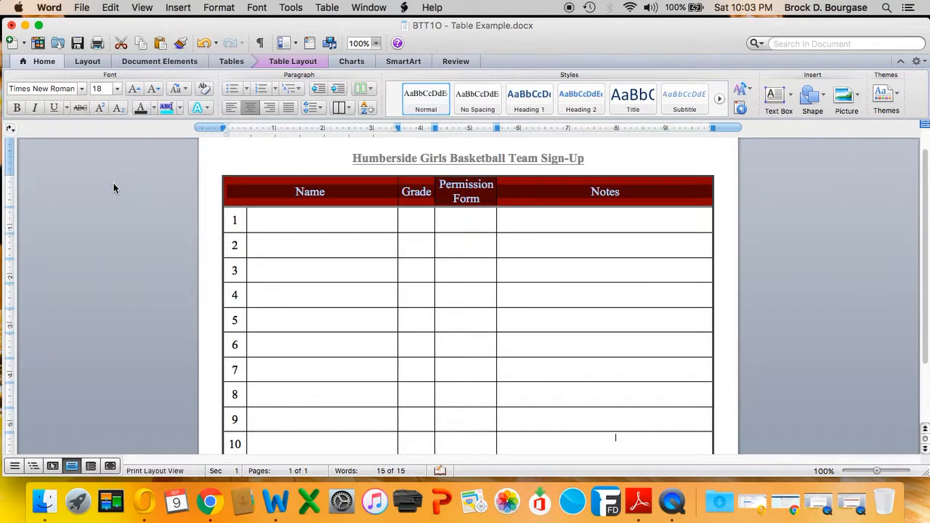
click(303, 219)
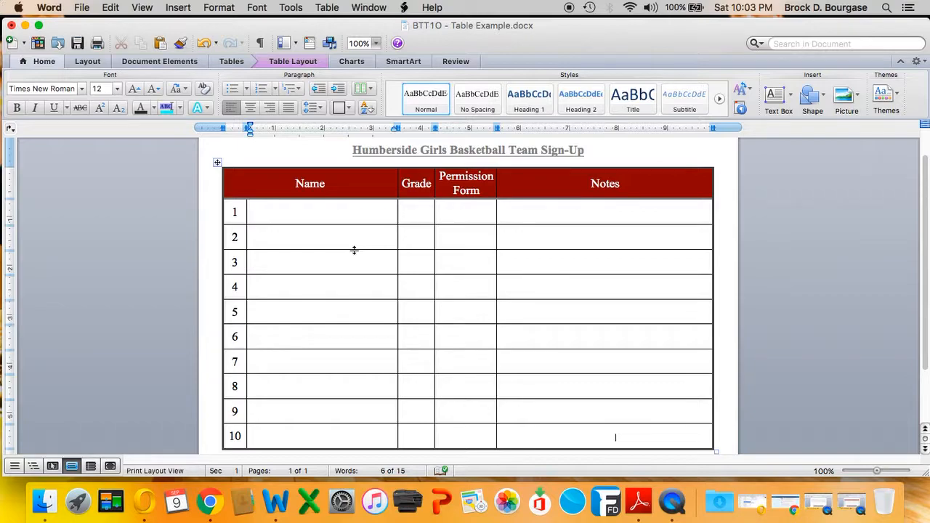
Set the "Permission Form" heading's font size to 12 pt.
drag(486, 193, 443, 182)
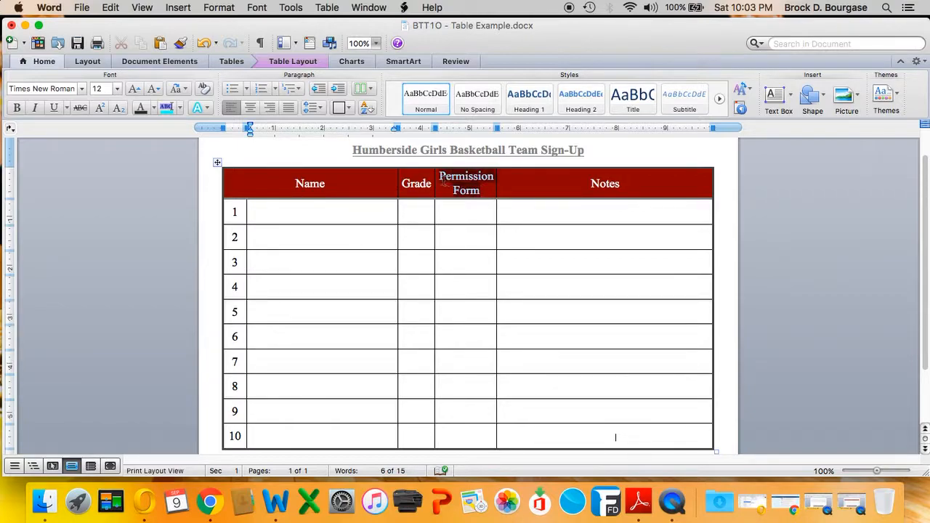
click(117, 88)
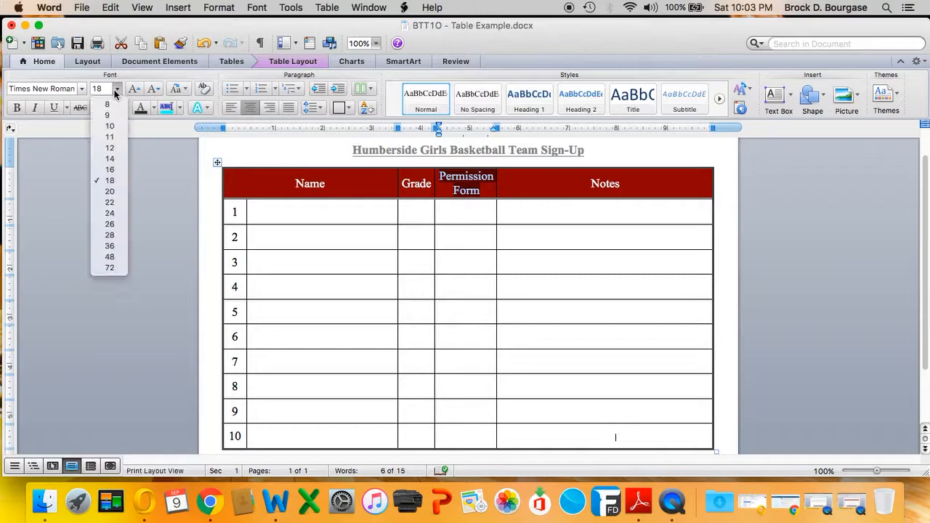
click(110, 147)
click(355, 212)
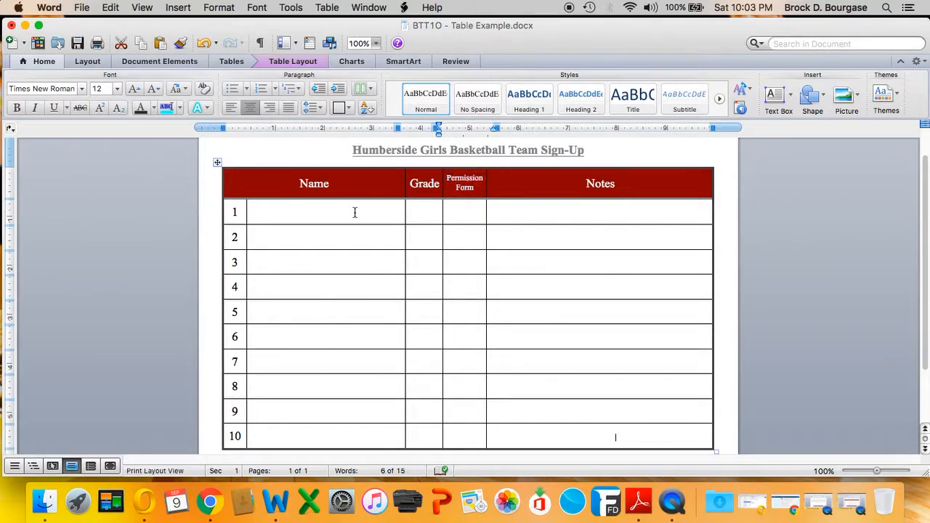
scroll(465, 289, down, 3)
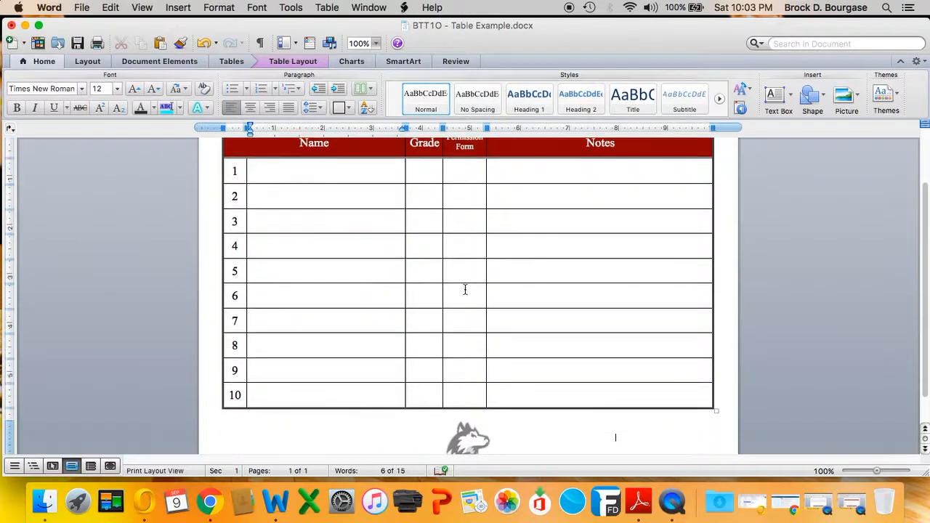
scroll(465, 289, up, 4)
scroll(465, 289, down, 3)
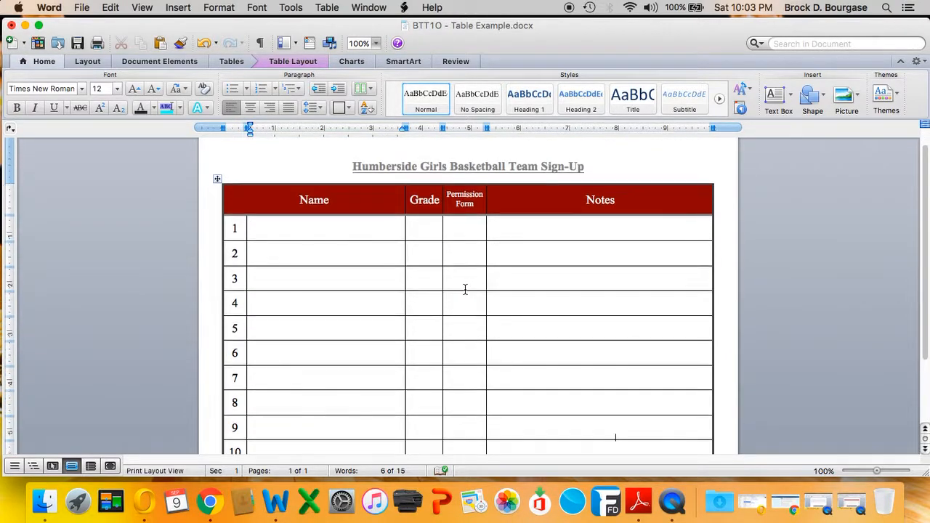
scroll(465, 289, up, 2)
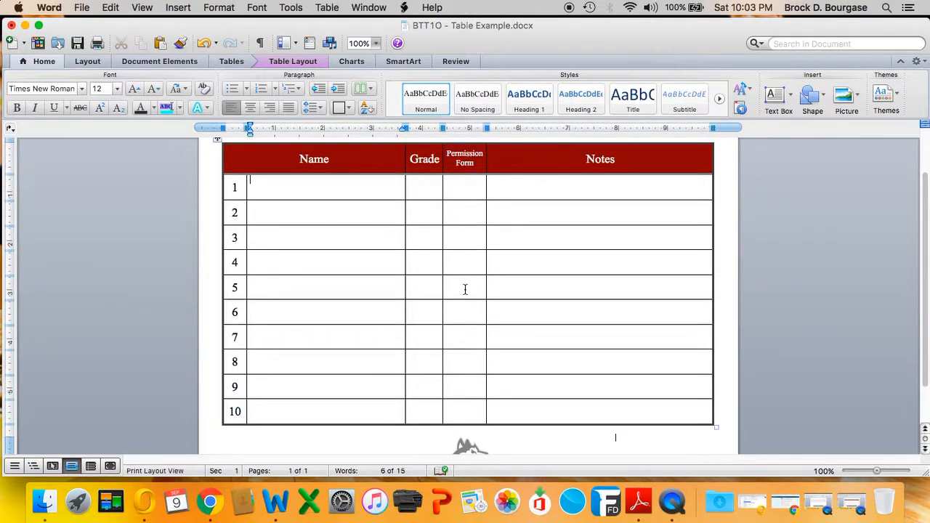